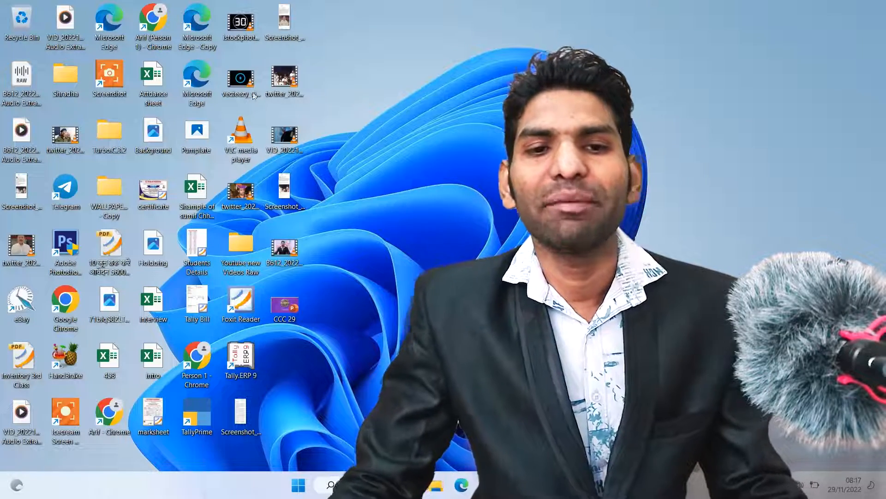
Launch TallyPrime in educational mode and open a new purchase voucher.
double_click(197, 415)
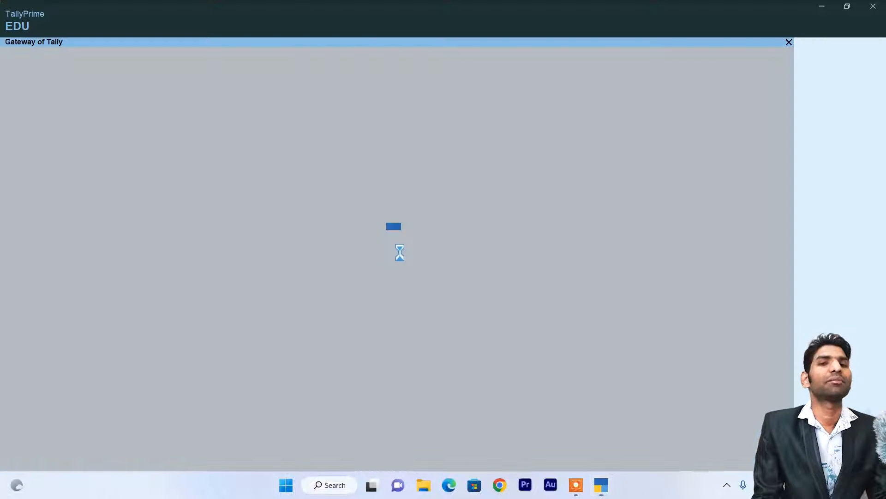
key("Return")
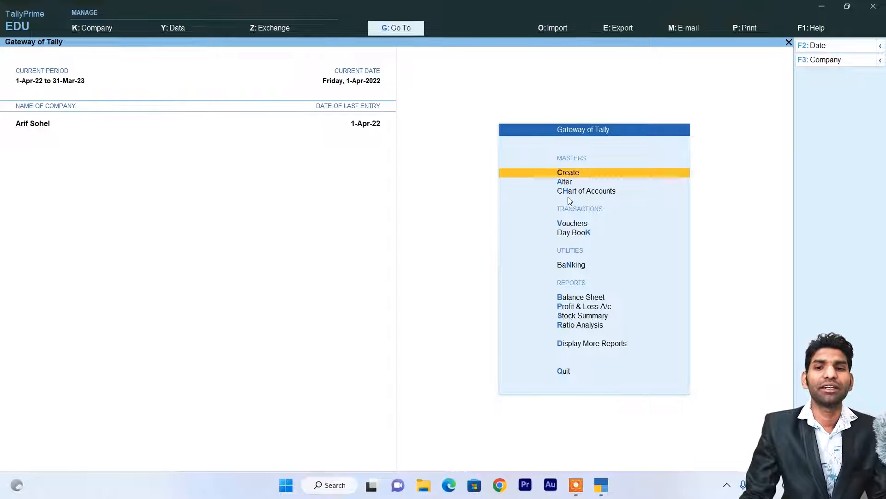
left_click(573, 224)
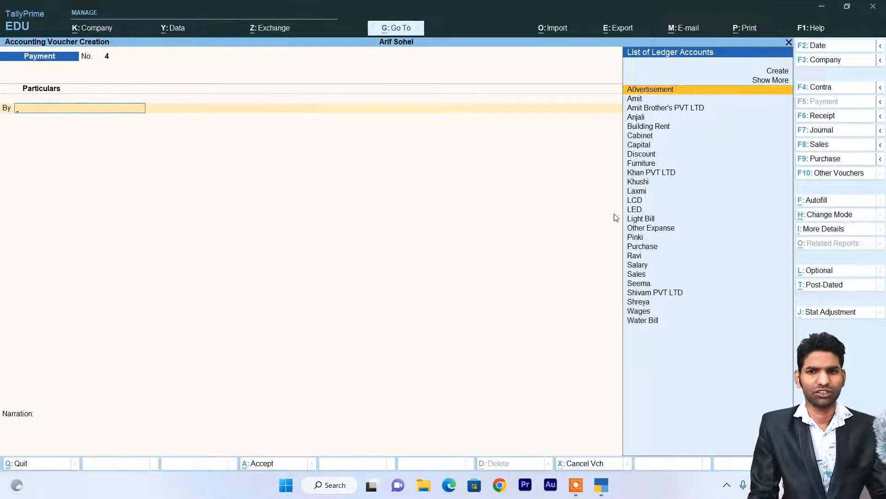
key("Escape")
key("Return")
key("Return")
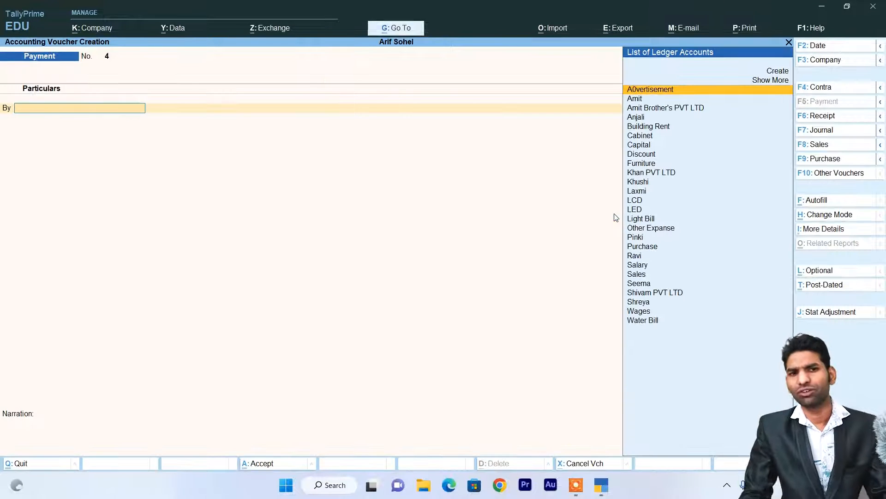
left_click(813, 156)
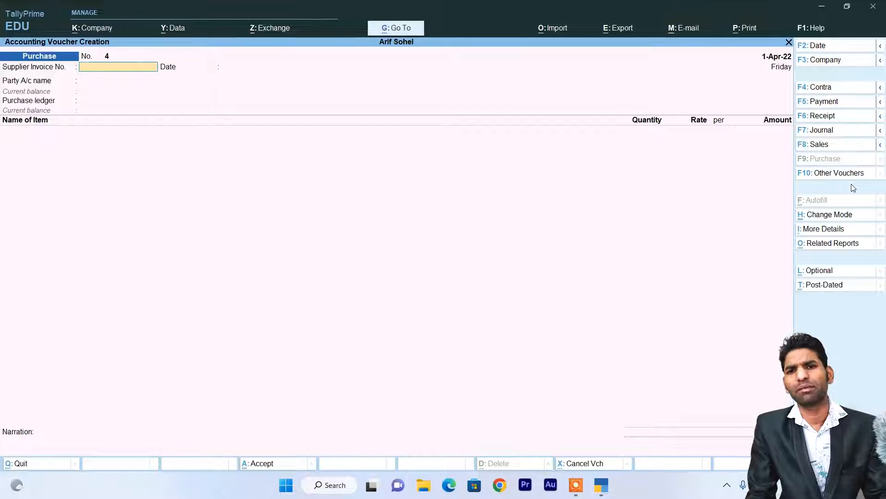
Leave the supplier invoice number blank and choose Cash as the purchase voucher's party account.
key("Return")
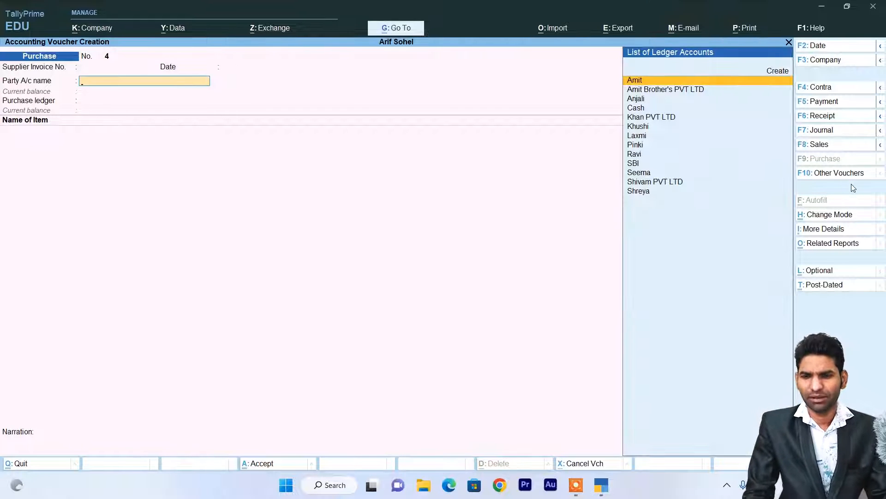
key("Down")
key("Down")
key("Down")
key("Down")
key("Down")
key("Down")
key("Down")
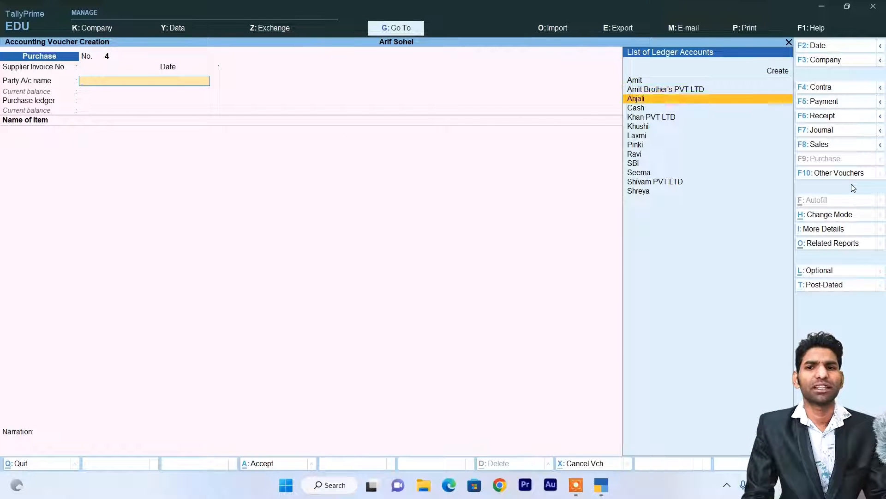
key("Up")
key("Up")
key("Up")
key("Up")
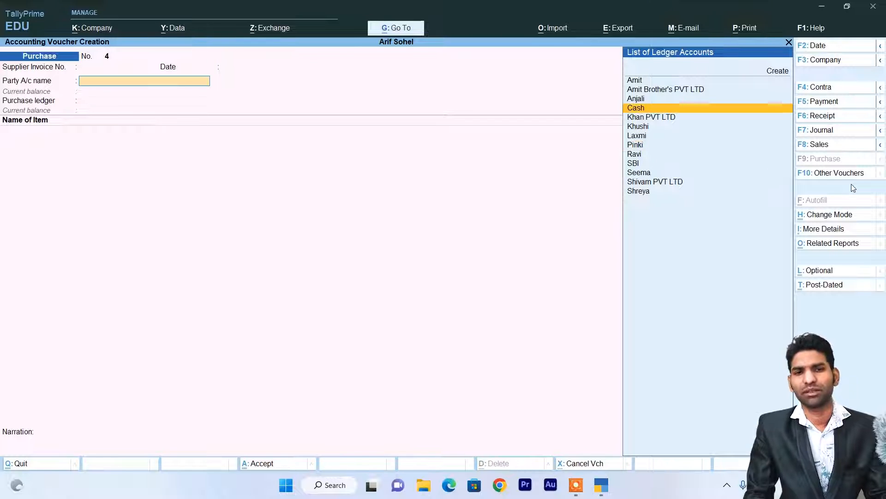
key("Return")
Accept the default receipt and party details with state Uttar Pradesh, and use Purchase as the purchase ledger.
key("Return")
key("Return")
key("Return")
key("Return")
key("Return")
key("Return")
key("Return")
key("Return")
key("Return")
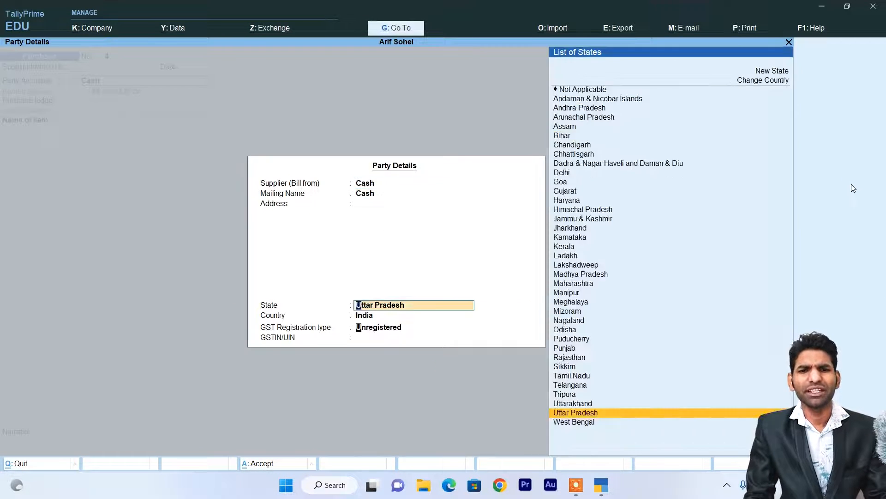
key("Return")
key("Return")
key("Return")
key("Return")
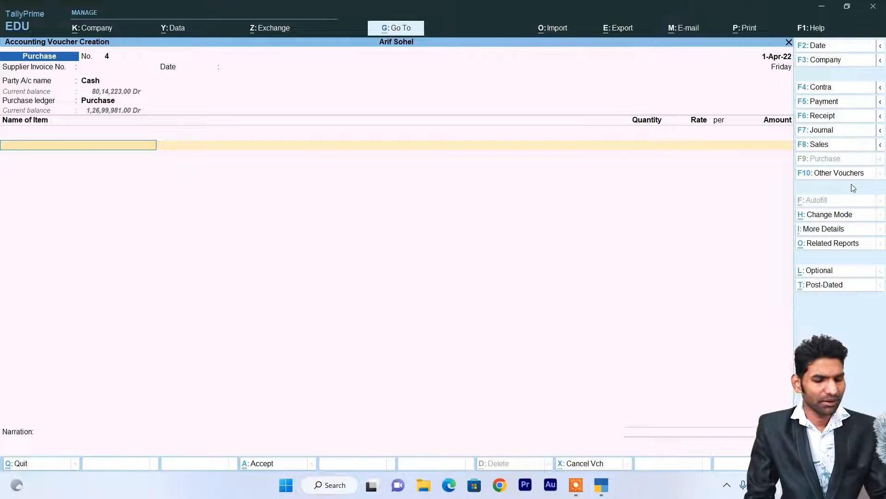
Add the stock item Samsung F62 6GB 128 GB to the purchase voucher.
type("S")
key("Down")
key("Down")
key("Up")
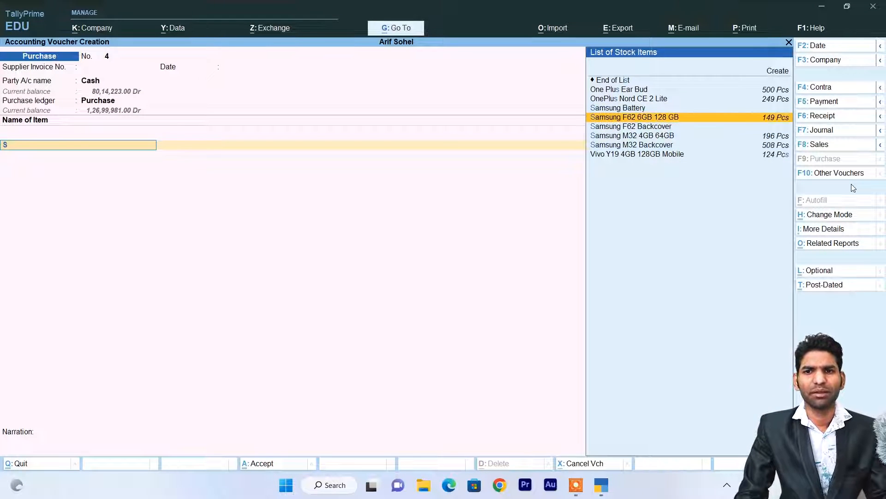
key("Up")
key("Down")
key("Return")
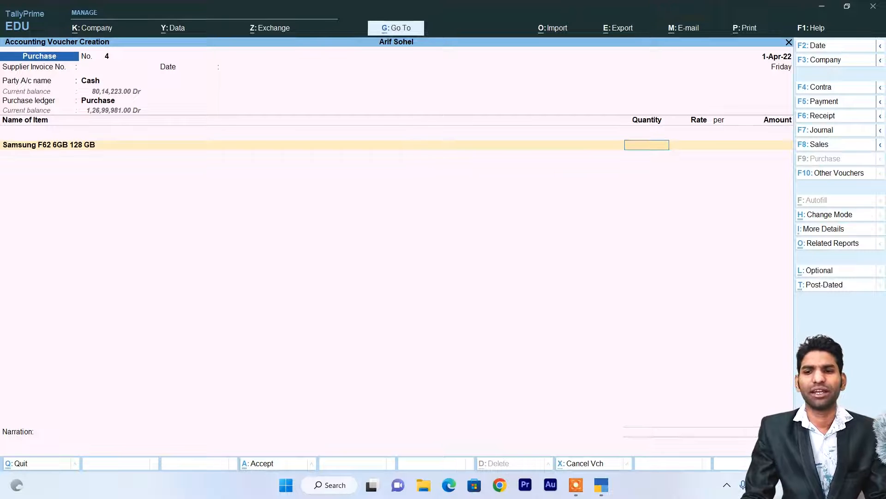
Expand the voucher configuration to show all configurations, examine its options, and return to the voucher.
key("F12")
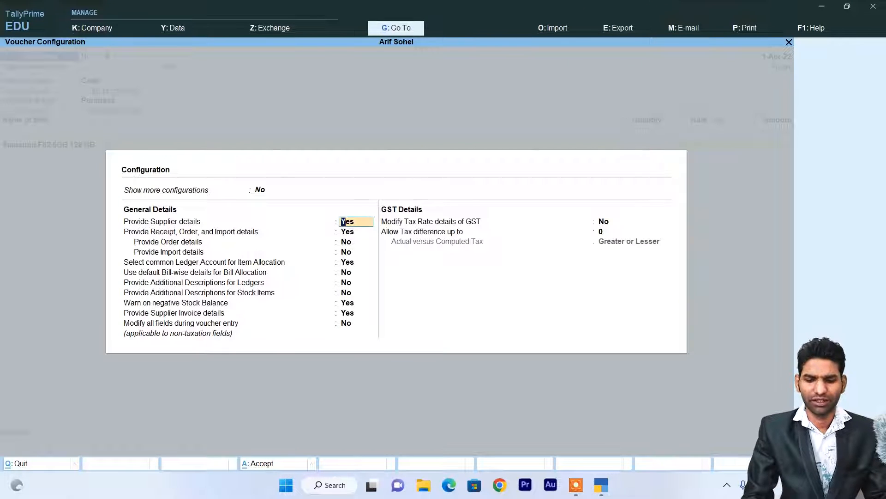
key("Up")
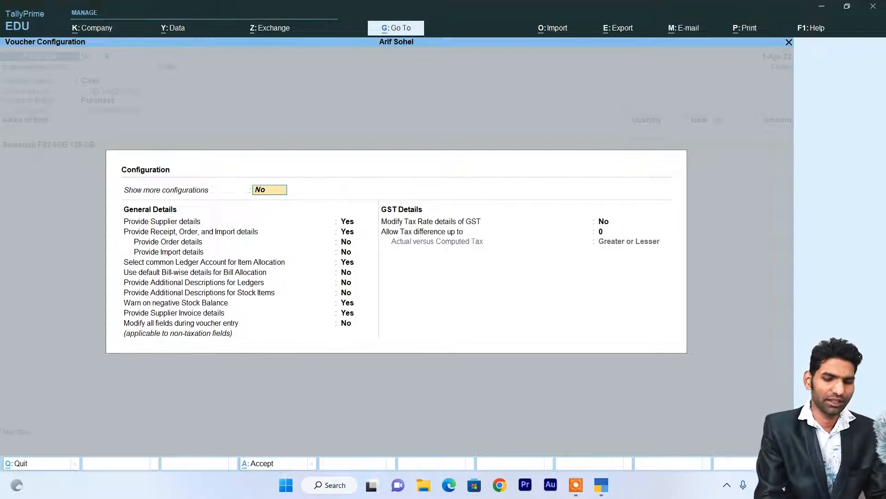
type("y")
key("Return")
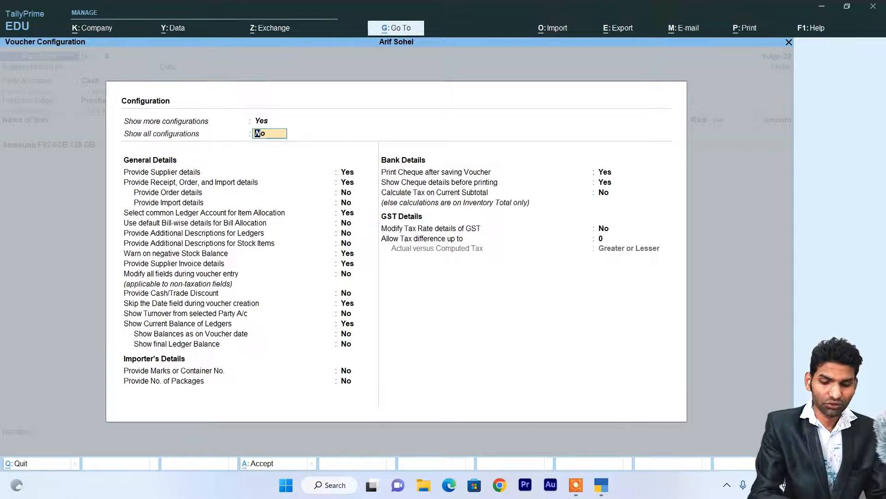
type("y")
key("Return")
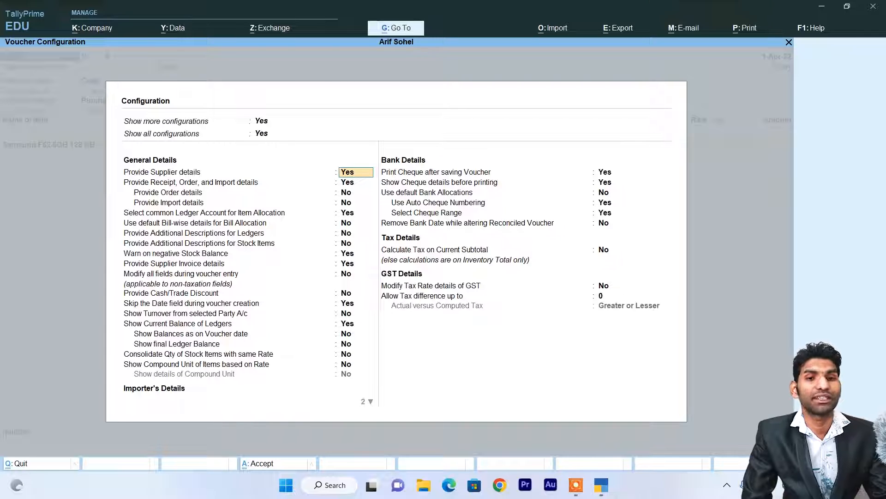
key("Escape")
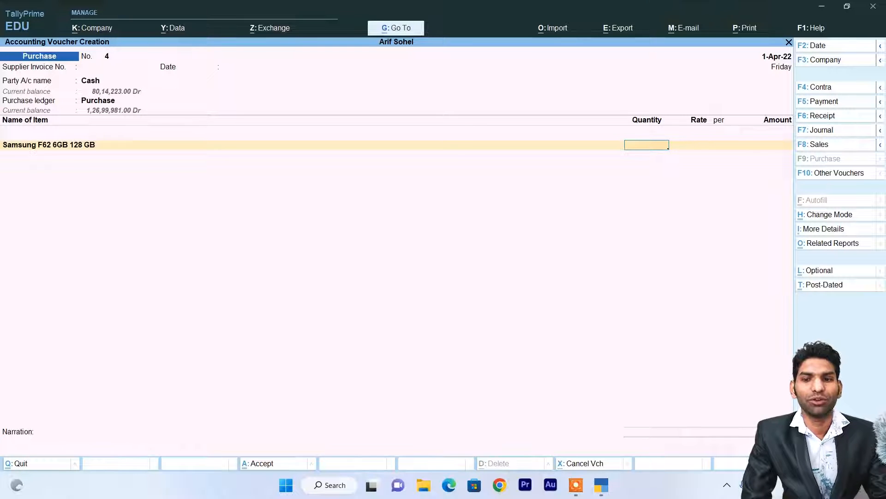
Set Use Discount column in invoices to Yes in the company features.
key("F11")
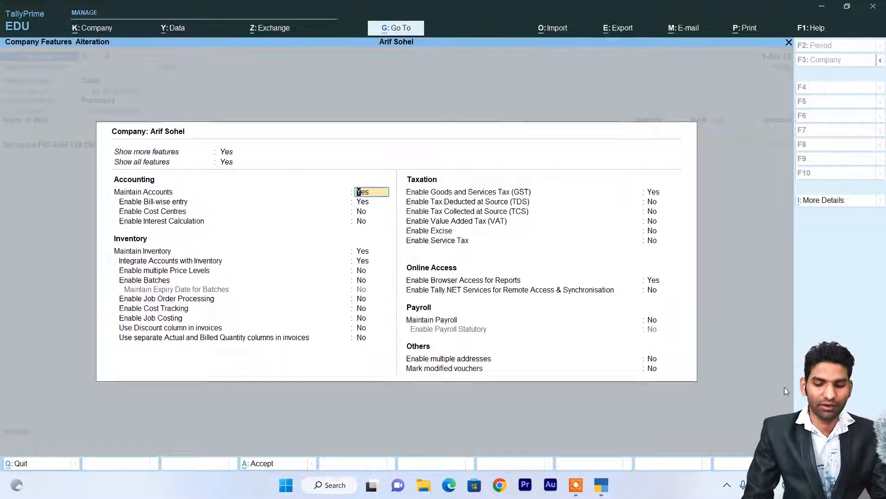
key("Return")
key("Return")
key("Return")
key("Return")
key("Return")
key("Return")
key("Return")
key("Return")
key("Return")
key("Return")
key("Return")
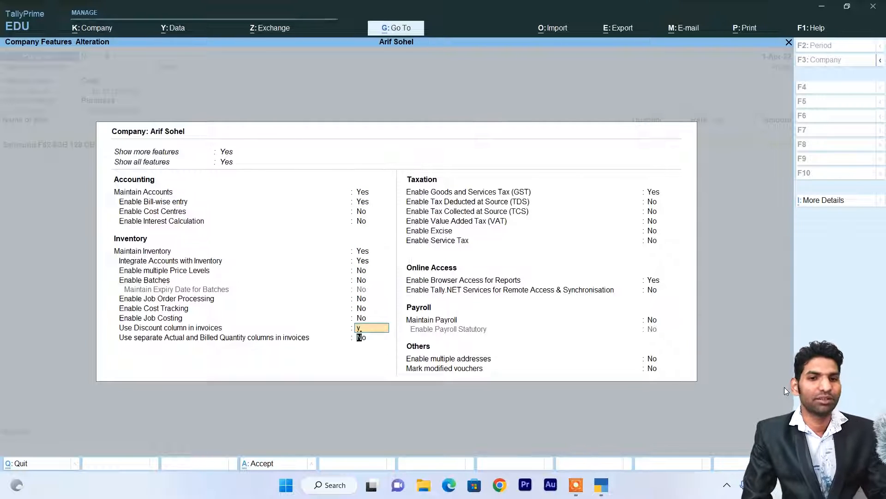
key("y")
key("Return")
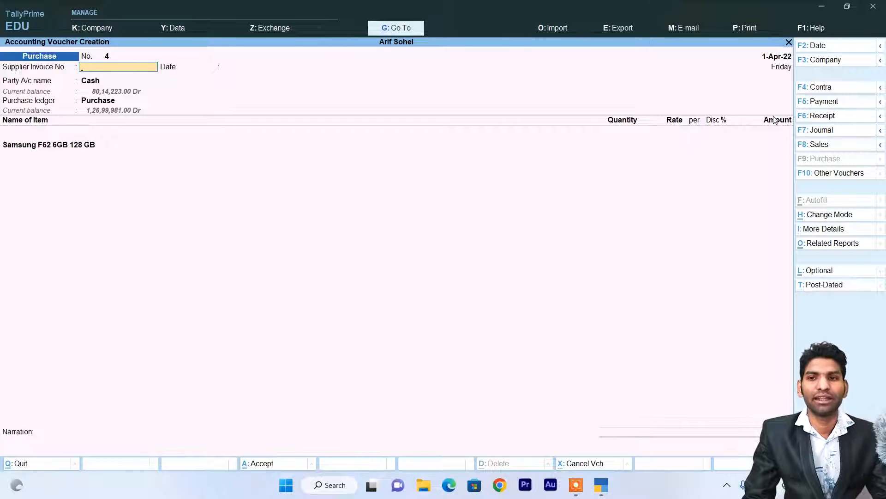
Abandon the purchase voucher and review the invoice discount column setting in the company features.
key("Escape")
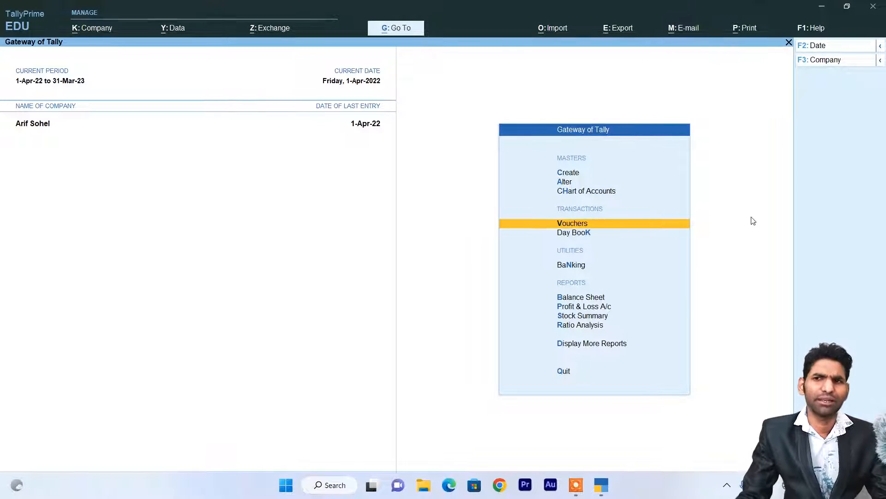
key("F11")
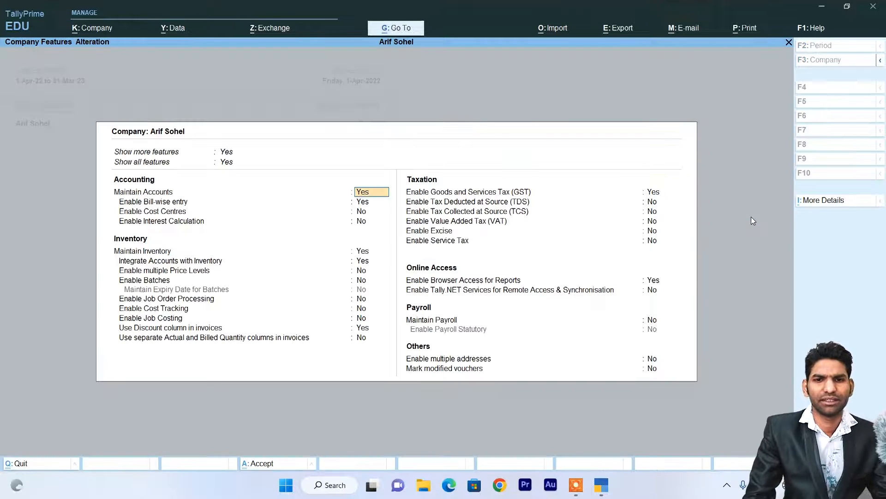
key("Return")
key("Return")
key("Return")
key("Return")
key("Return")
key("Return")
key("Return")
key("Return")
key("Return")
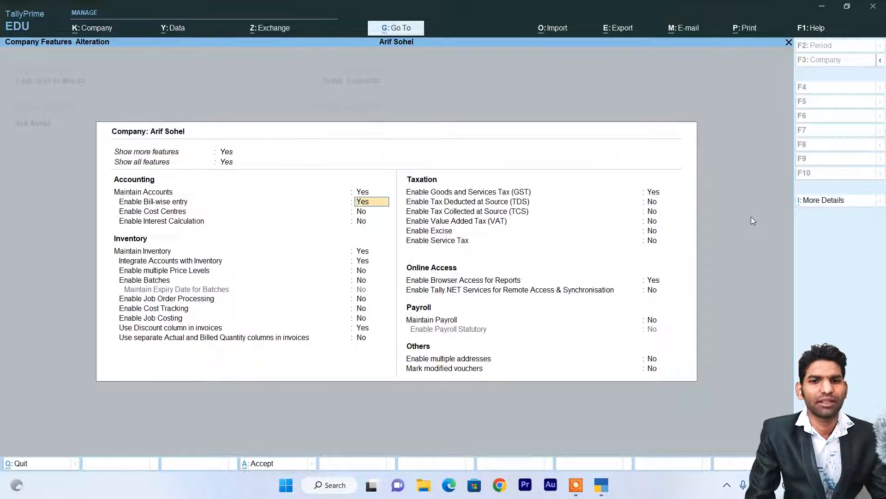
key("Return")
key("Return")
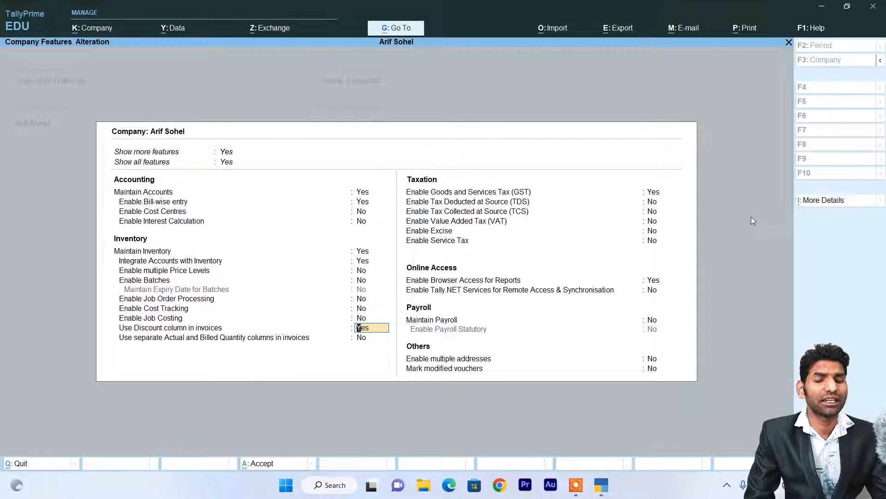
key("Escape")
key("Escape")
key("Escape")
key("Escape")
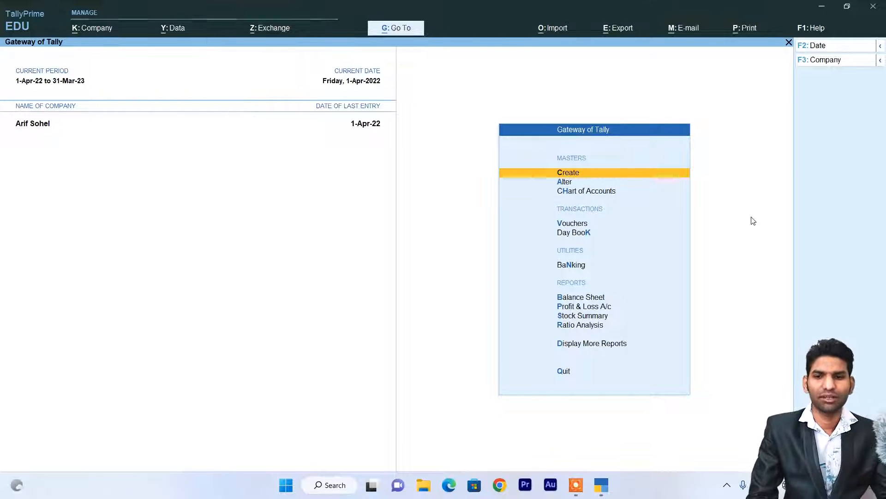
Open a blank purchase voucher to check its discount column, and quit it without entering anything.
key("Down")
key("Down")
key("Down")
key("Down")
key("Down")
key("Down")
key("Up")
key("Up")
key("Up")
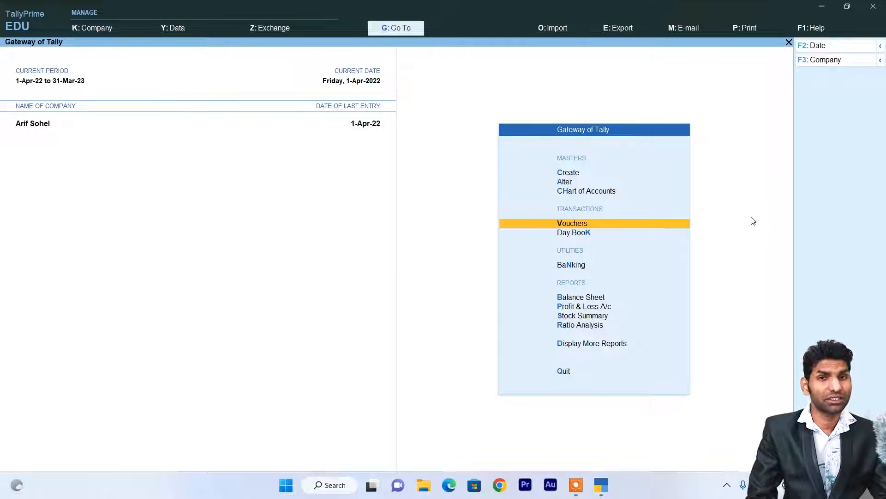
key("Return")
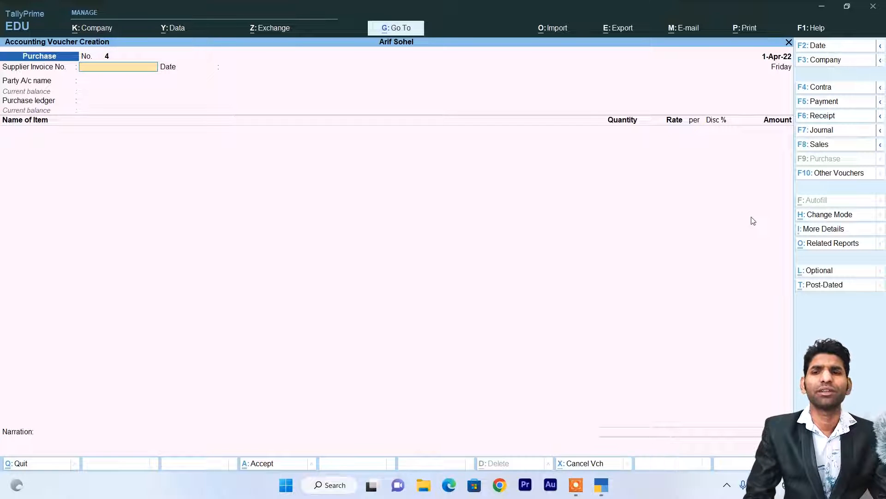
key("Escape")
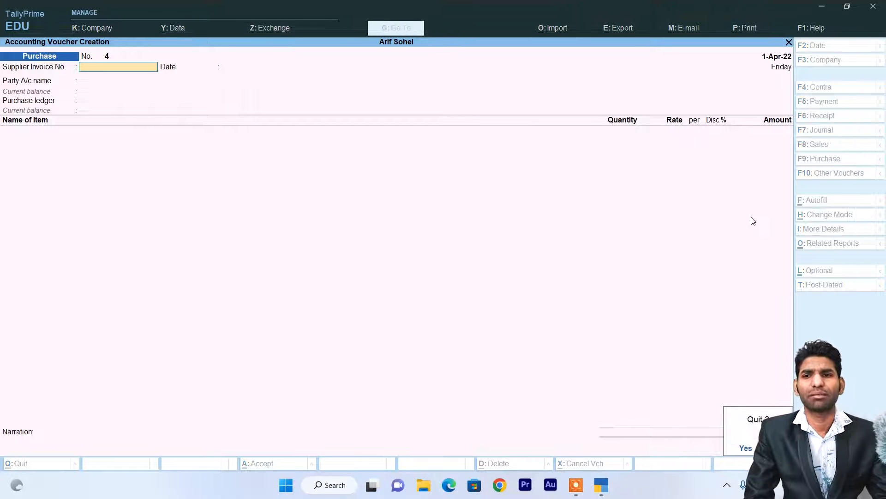
key("y")
Open the list of ledgers in the chart of accounts.
key("Up")
key("Up")
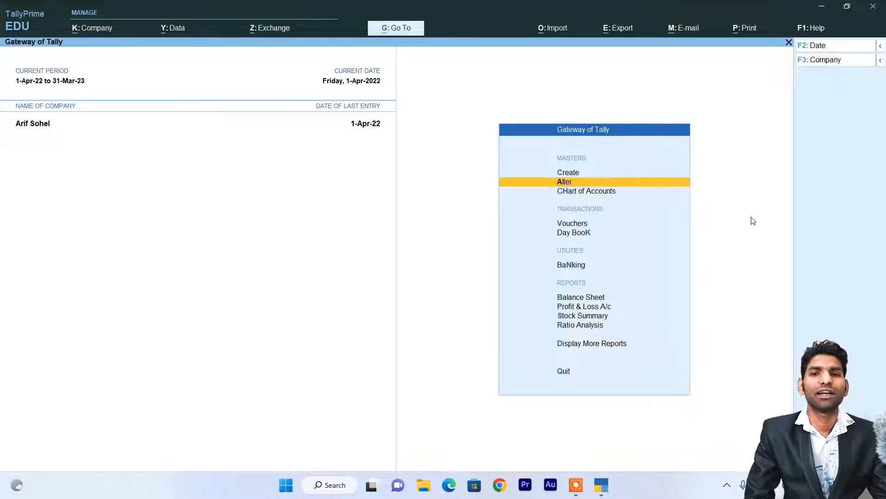
key("Down")
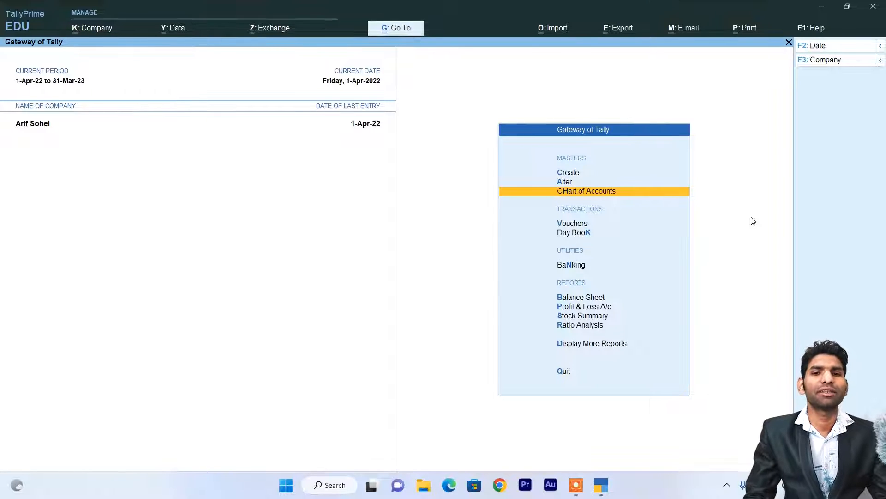
key("Return")
key("Return")
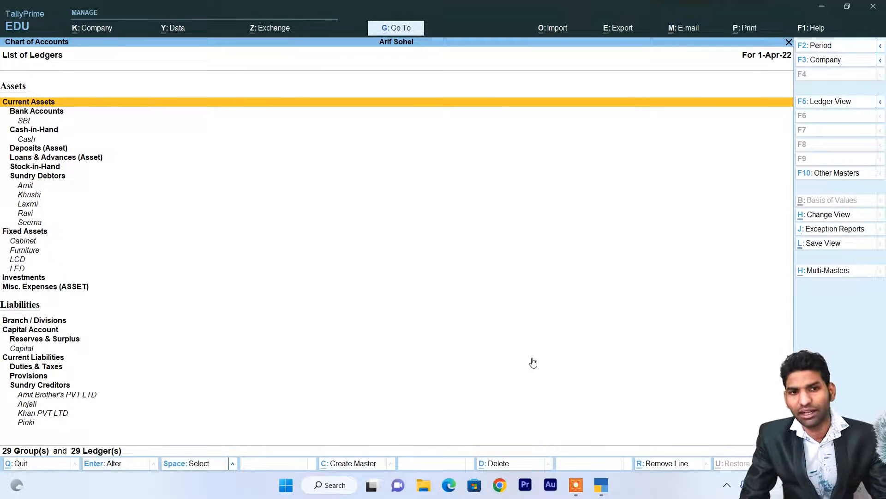
Review the ledgers grouped under assets and liabilities as far as the sundry creditors, and leave the chart of accounts.
key("Down")
key("Down")
key("Down")
key("Down")
key("Down")
key("Down")
key("Down")
key("Down")
key("Down")
key("Down")
key("Down")
key("Down")
key("Down")
key("Down")
key("Down")
key("Down")
key("Down")
key("Down")
key("Down")
key("Down")
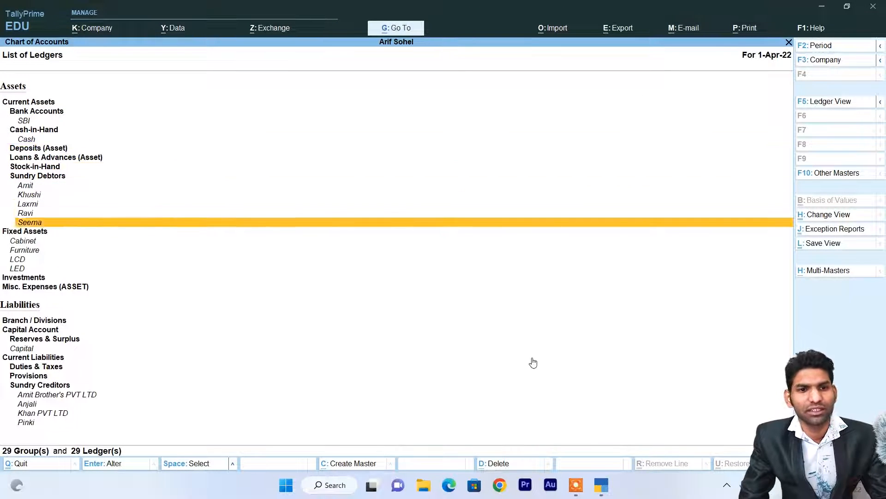
key("Down")
key("Down")
key("Down")
key("Down")
key("Down")
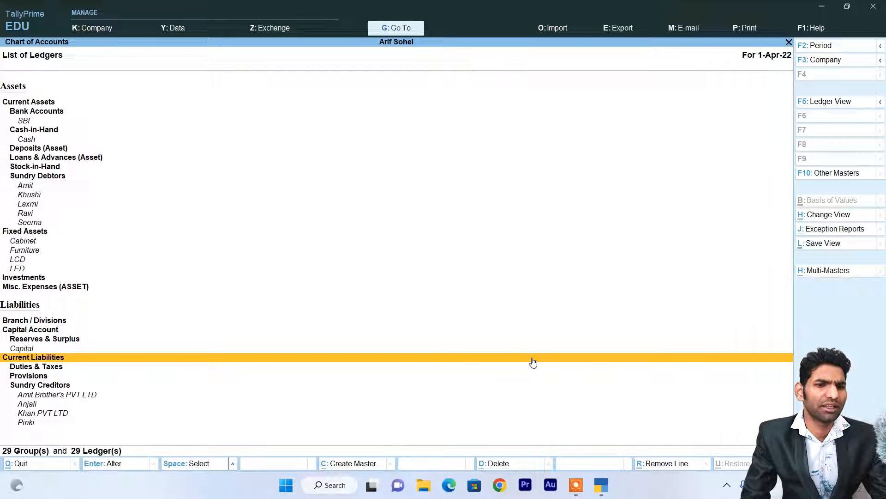
key("Down")
key("Down")
key("Down")
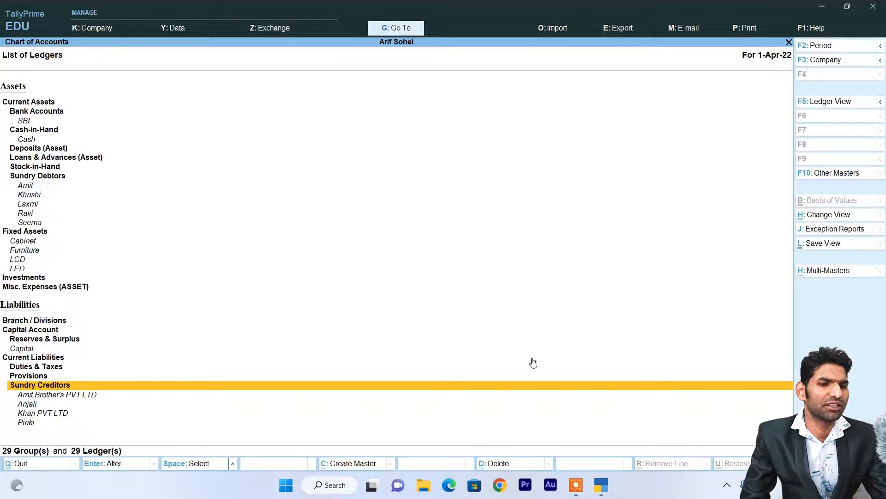
key("Down")
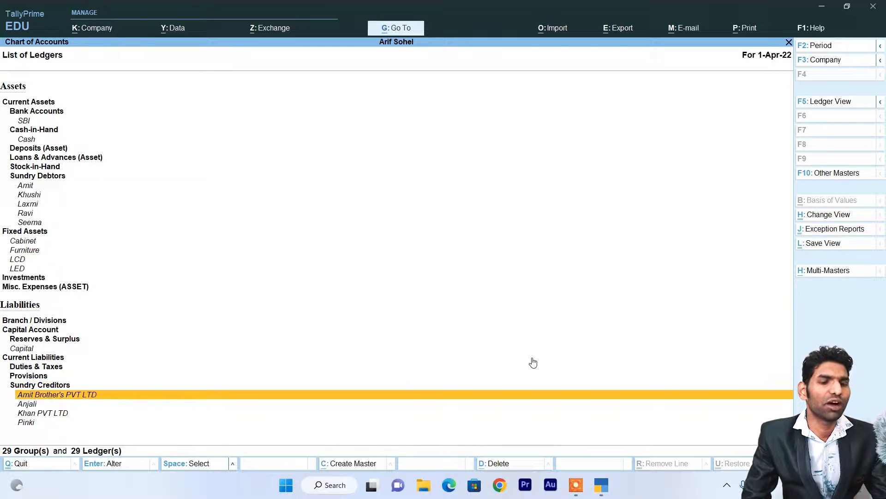
key("Escape")
key("Escape")
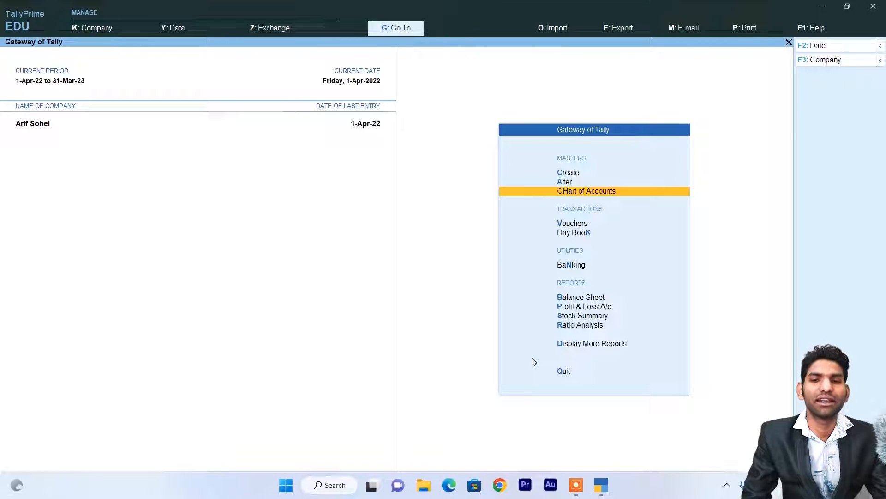
Start a purchase voucher without a supplier invoice number and choose Amit Brother's PVT LTD as the party account.
key("Down")
key("Return")
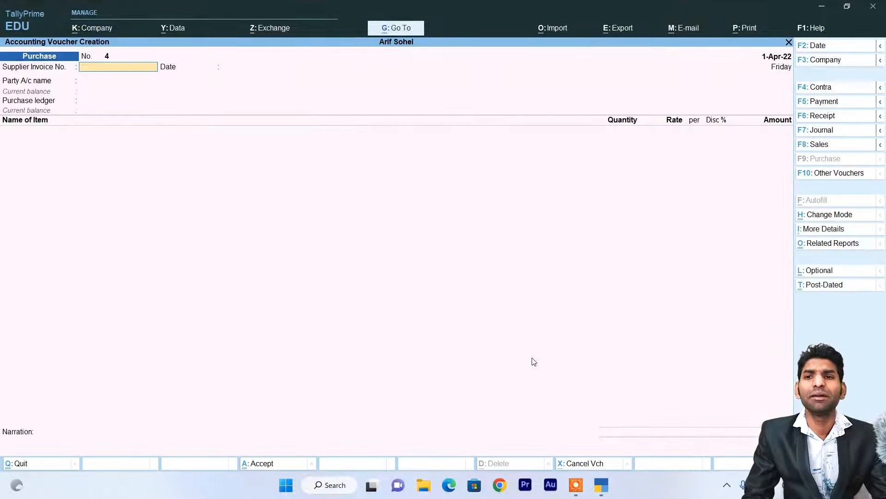
key("Return")
key("Return")
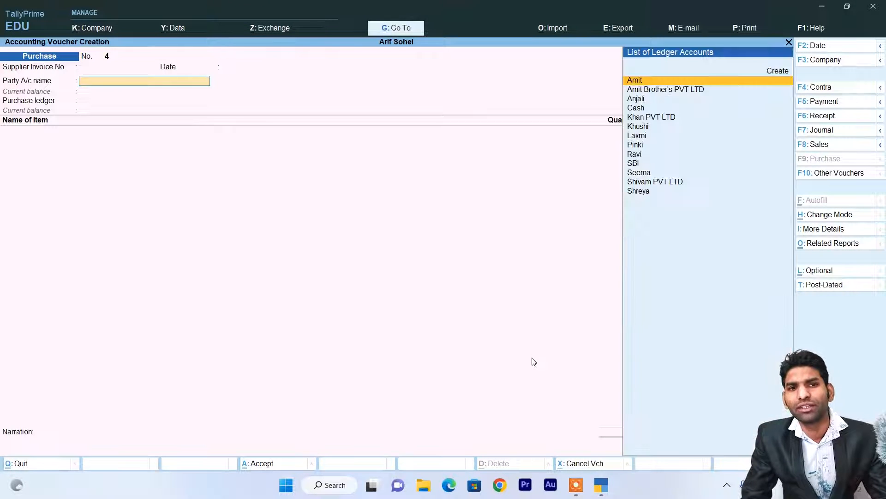
key("Down")
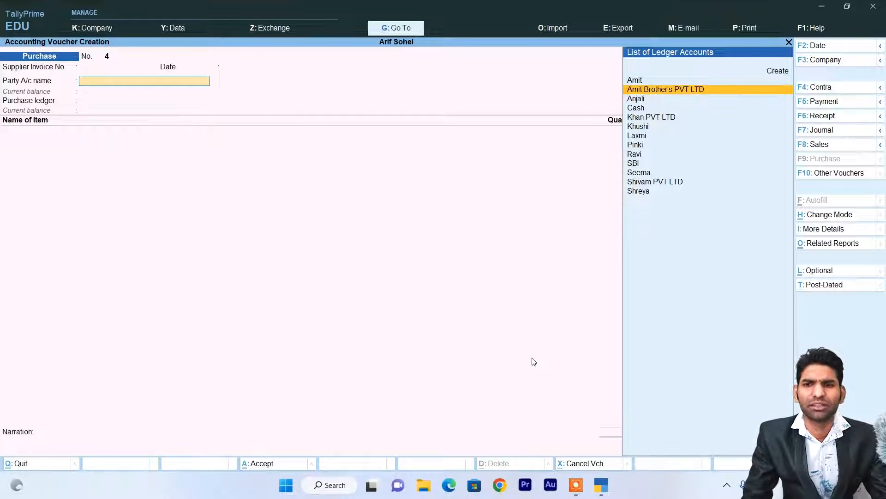
key("Return")
Leave the receipt details blank, accept the default supplier details and use Purchase as the purchase ledger.
key("Return")
key("Return")
key("Return")
key("Return")
key("Return")
key("Return")
key("Return")
key("Return")
key("Return")
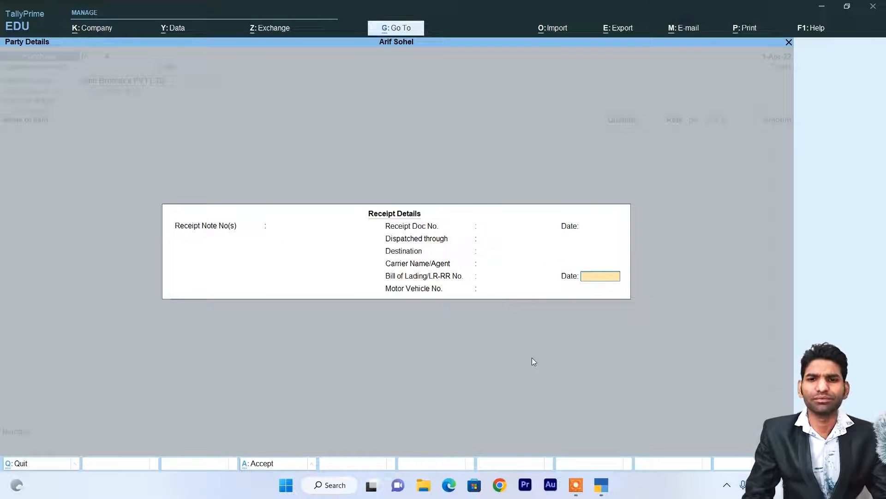
key("Return")
key("Return")
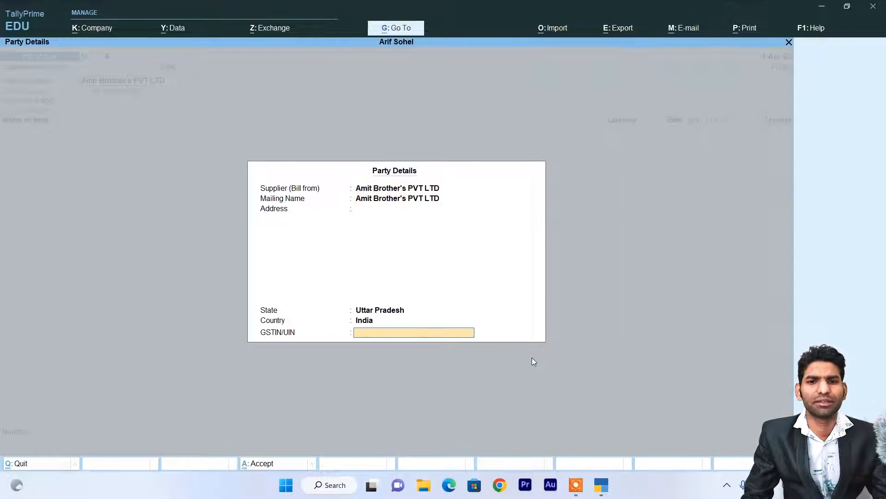
key("Return")
key("Return")
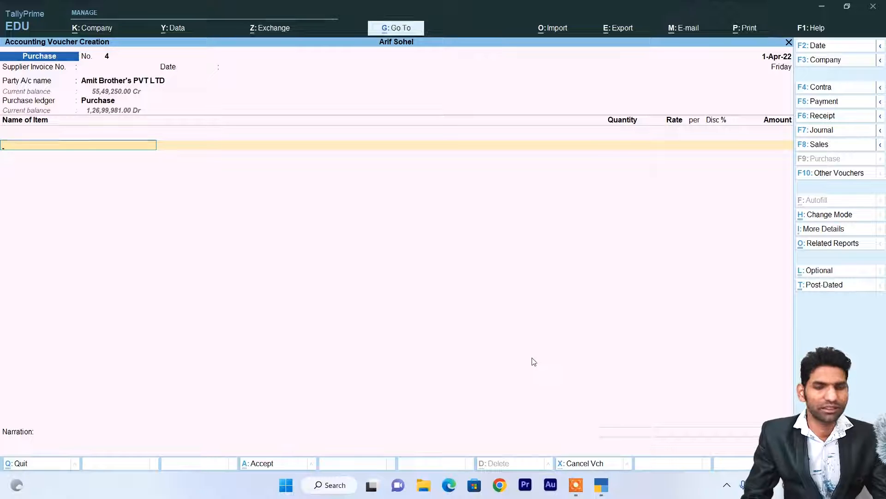
Enter 250 Pcs of Samsung F62 6GB 128 GB at a rate of 17,999.00 with a 5% discount.
type("S")
key("Down")
key("Down")
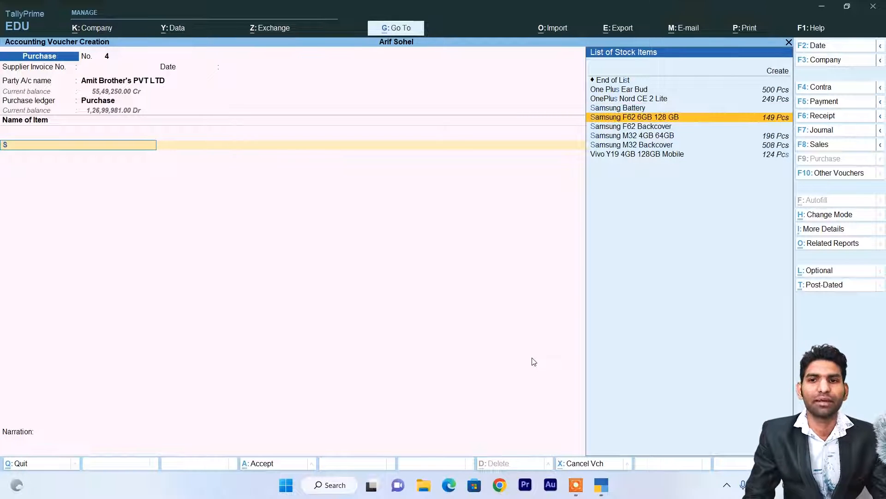
key("Return")
type("250")
key("Return")
key("Return")
key("Return")
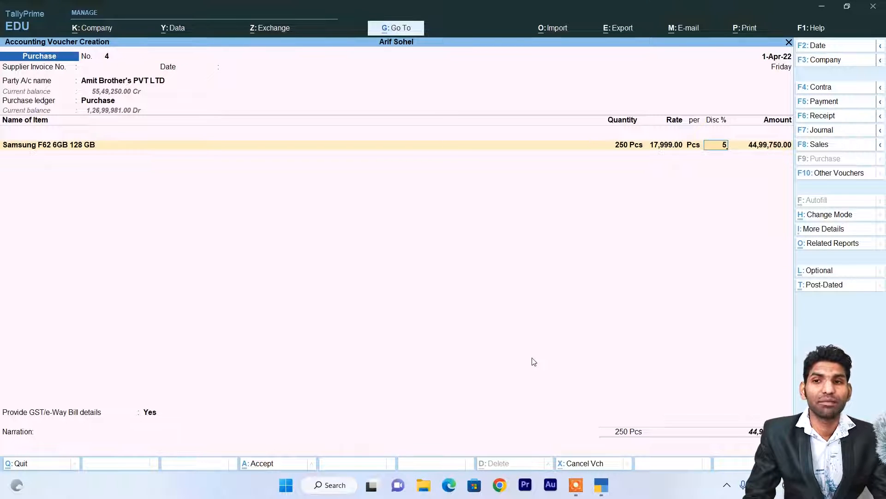
key("Return")
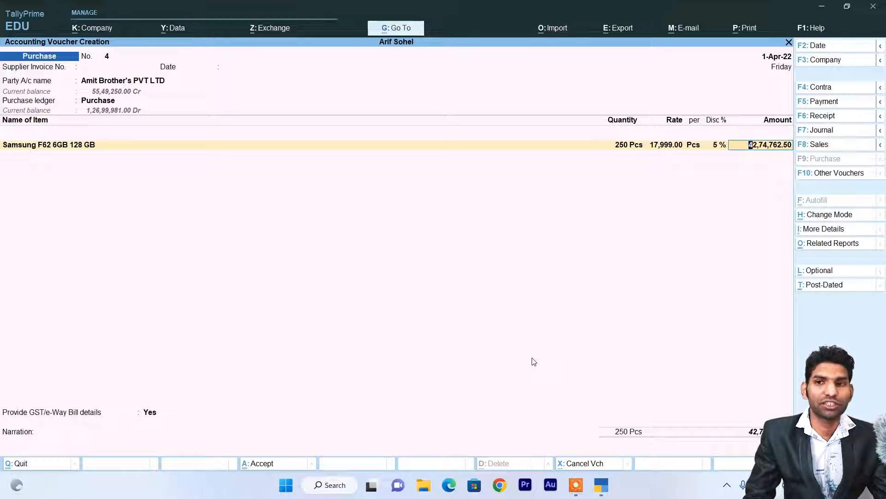
key("Return")
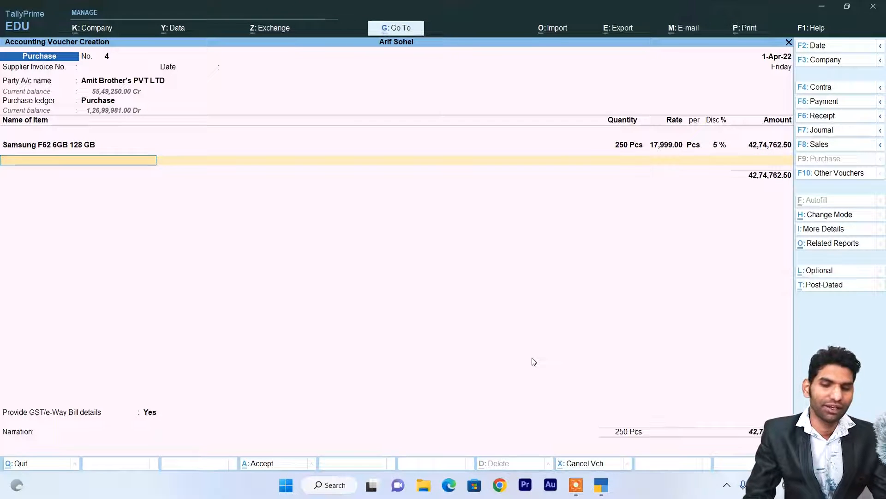
End the item list, keep the remaining defaults with no narration, and save the purchase voucher.
key("Return")
key("Return")
key("Return")
key("Return")
key("Return")
key("Return")
key("Return")
key("Return")
key("Return")
key("Return")
key("Return")
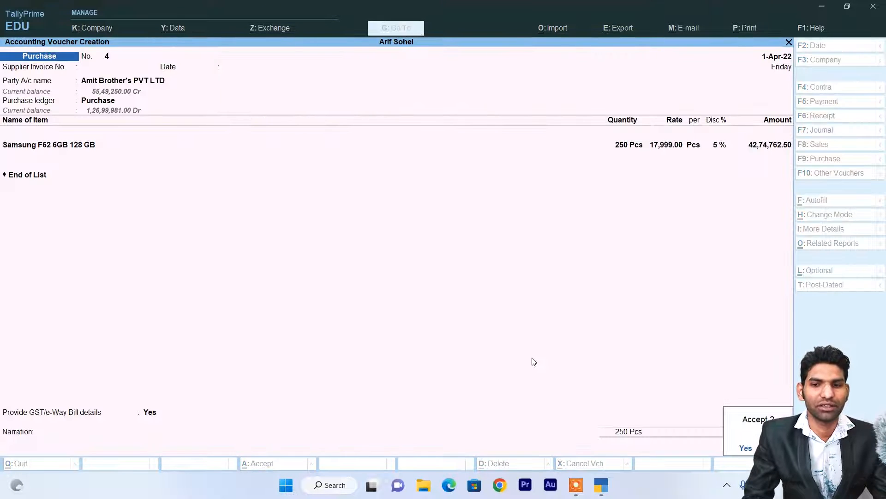
key("Return")
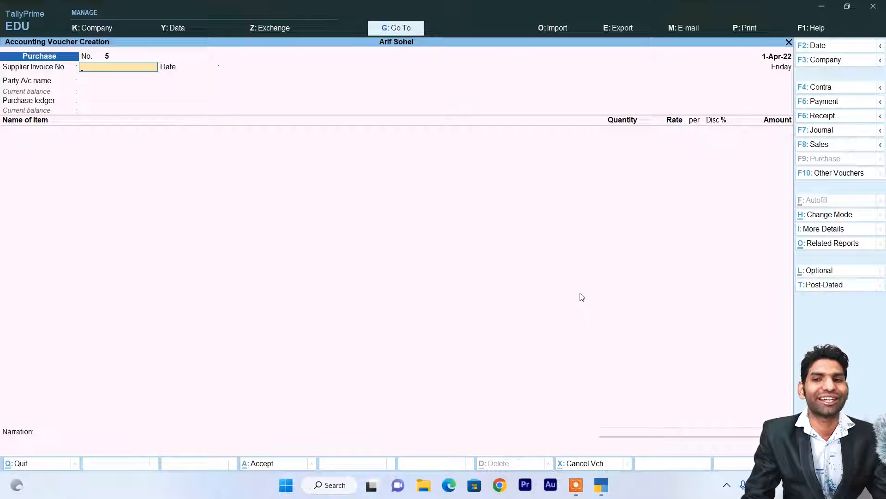
Switch to a sales voucher and choose Cash as the party account.
left_click(817, 147)
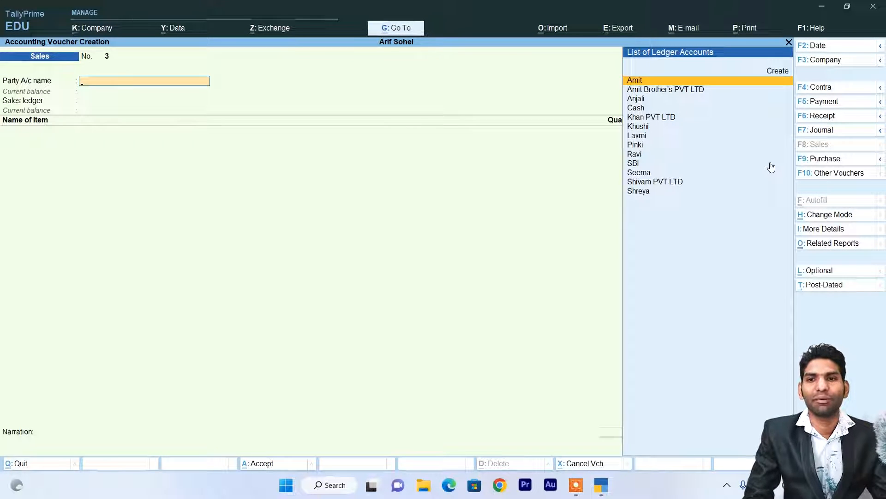
key("Down")
key("Down")
key("Down")
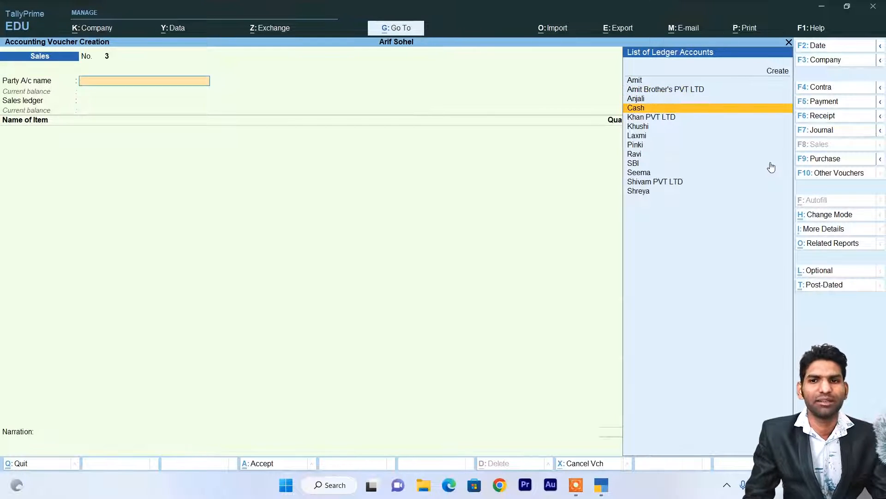
key("Return")
Leave the dispatch details blank, accept the default buyer details and use Sales as the sales ledger.
key("Return")
key("Return")
key("Return")
key("Return")
key("Return")
key("Return")
key("Return")
key("Return")
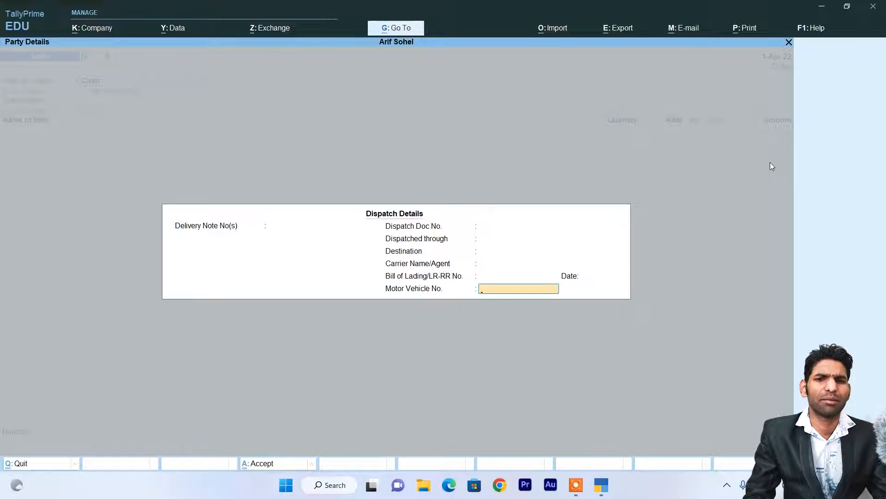
key("Return")
key("Return")
key("Return")
key("Return")
key("Return")
key("Return")
key("Return")
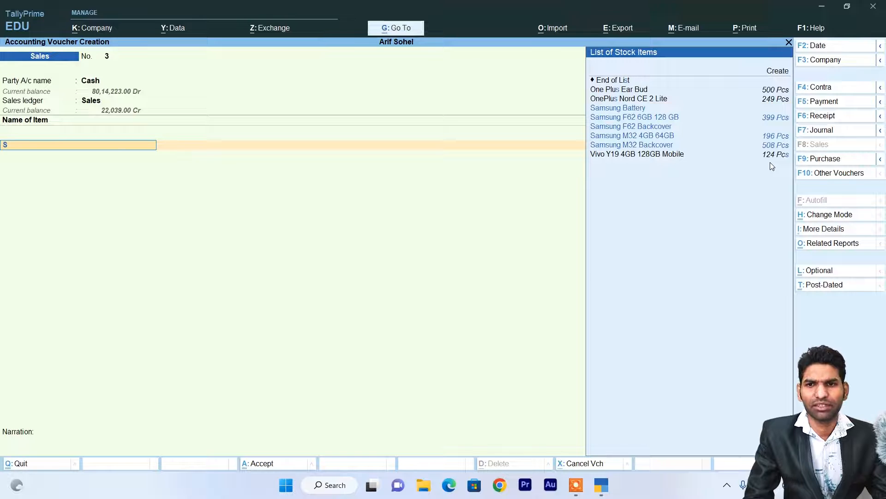
Add 5 Pcs of Samsung F62 6GB 128 GB at a rate of 25,999.00 to the sales voucher.
type("S")
key("Return")
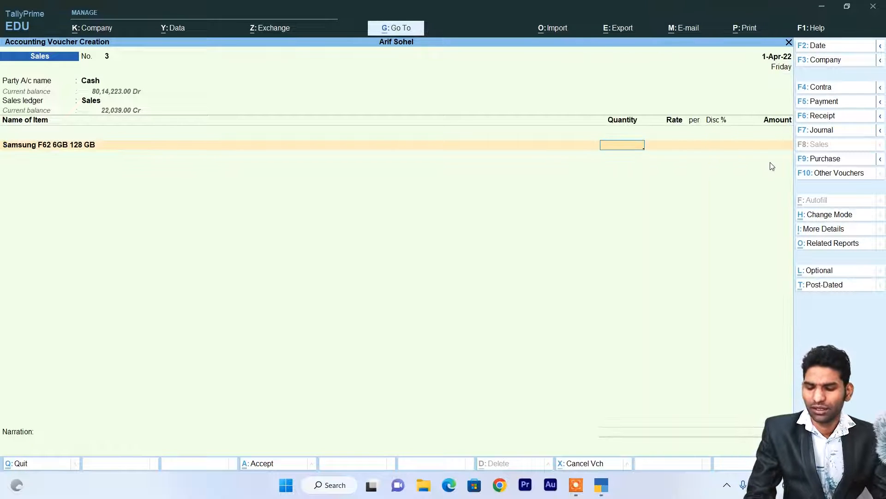
type("5")
key("Return")
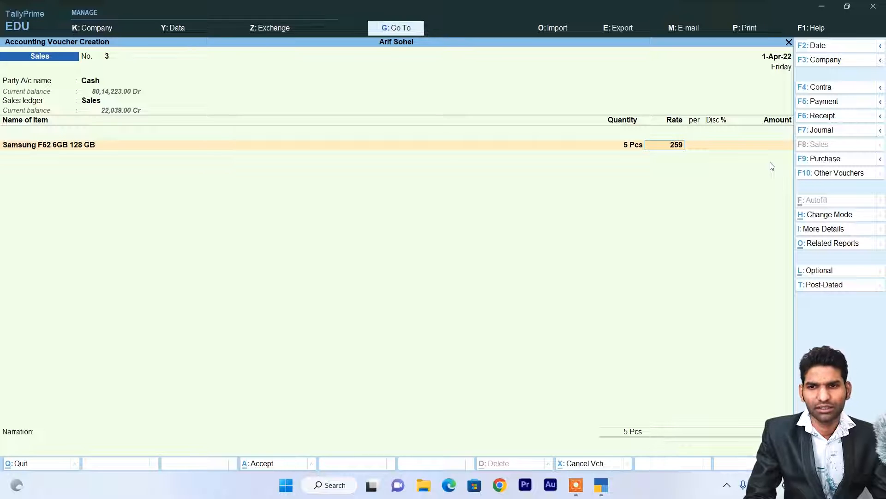
key("Return")
key("Return")
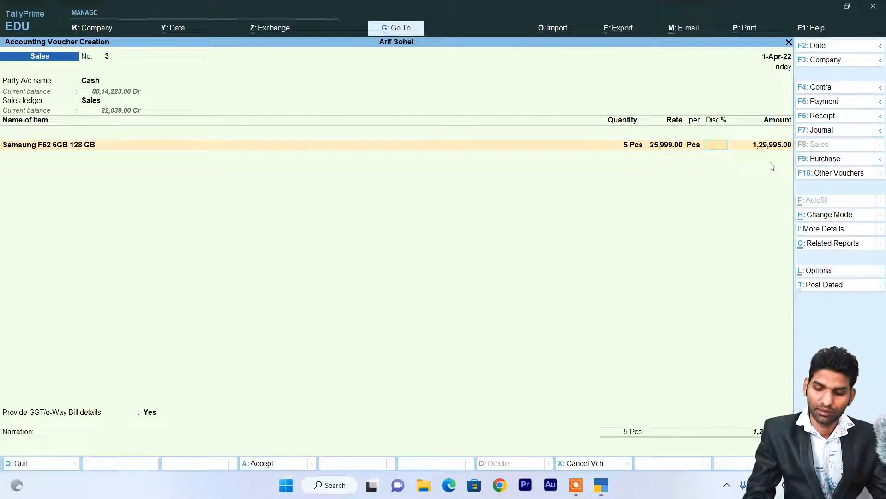
Set the Samsung F62 line's discount to 5% and accept the calculated amount.
type("10")
key("BackSpace")
key("BackSpace")
type("5")
key("Return")
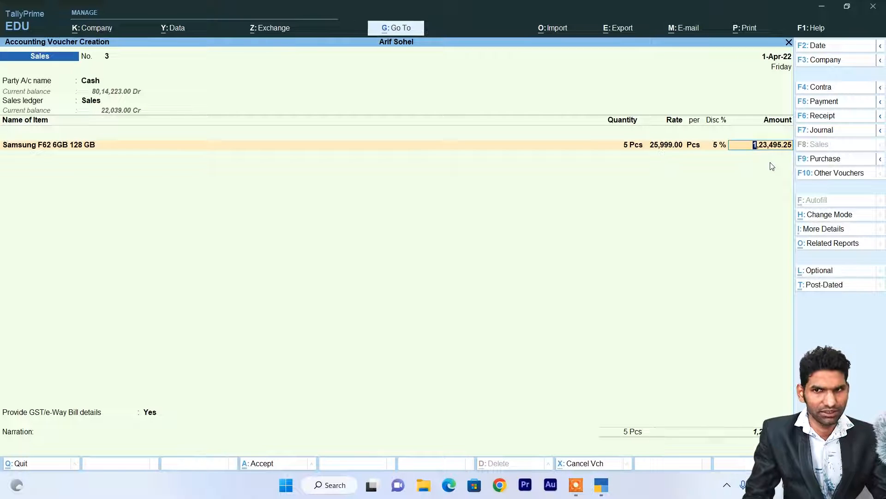
key("Return")
Open a print preview of the sales invoice.
key("ctrl+p")
key("Left")
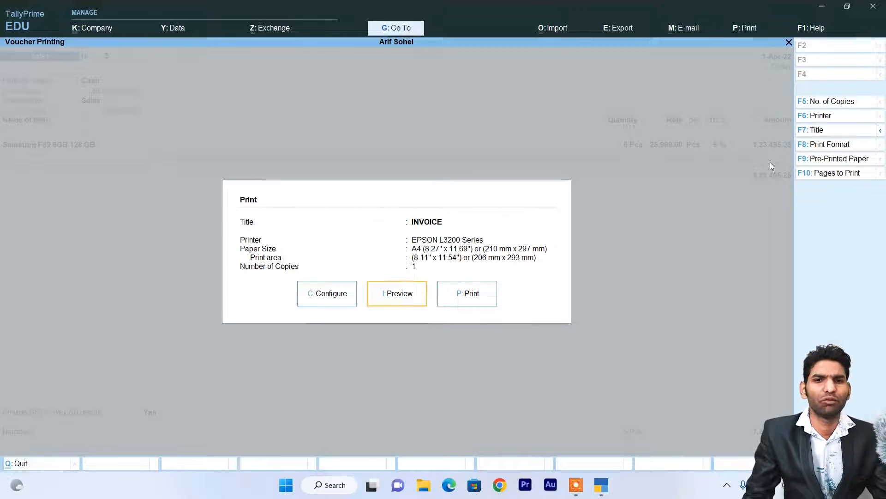
key("Return")
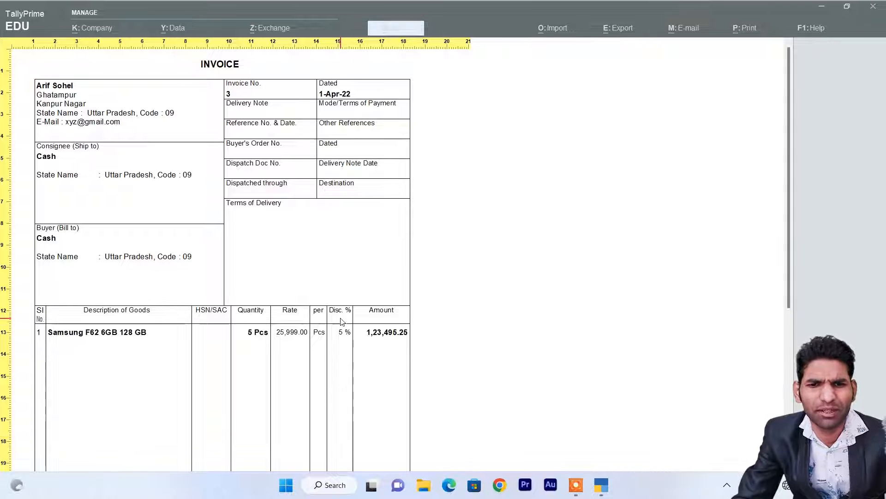
Examine the item line, discount column and total on the previewed invoice, and return to the voucher's party account field.
scroll(307, 332, "down", 3)
scroll(308, 333, "up", 3)
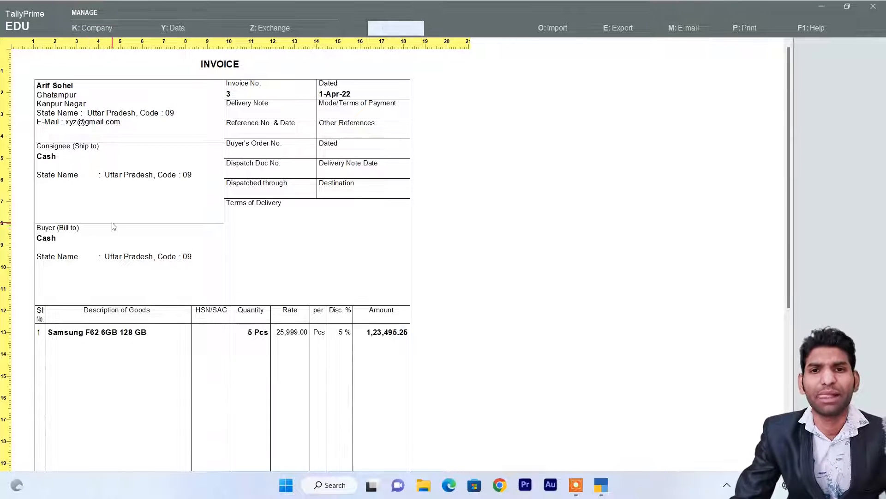
scroll(120, 244, "down", 1)
scroll(221, 332, "down", 2)
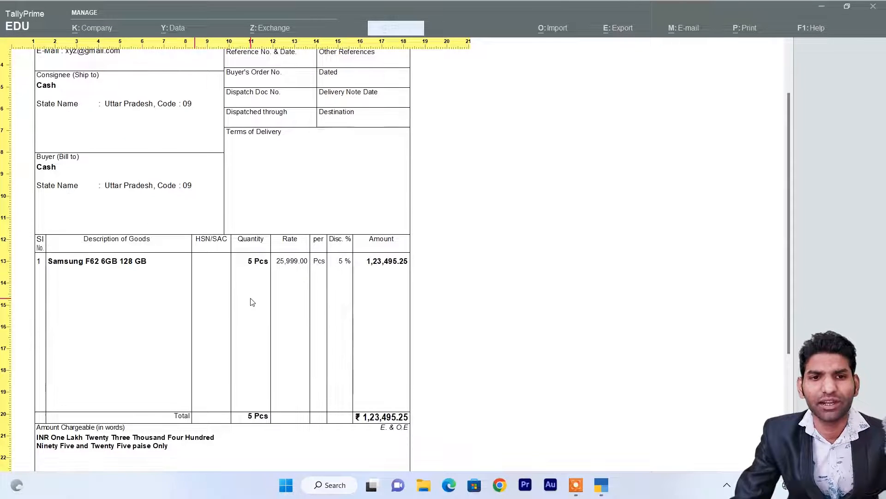
left_click(72, 271)
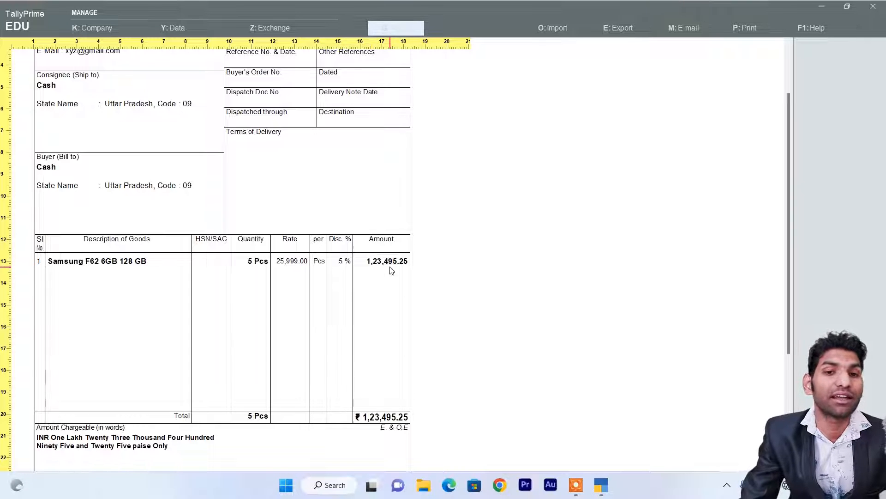
scroll(383, 272, "up", 1)
scroll(374, 273, "down", 1)
scroll(374, 272, "down", 3)
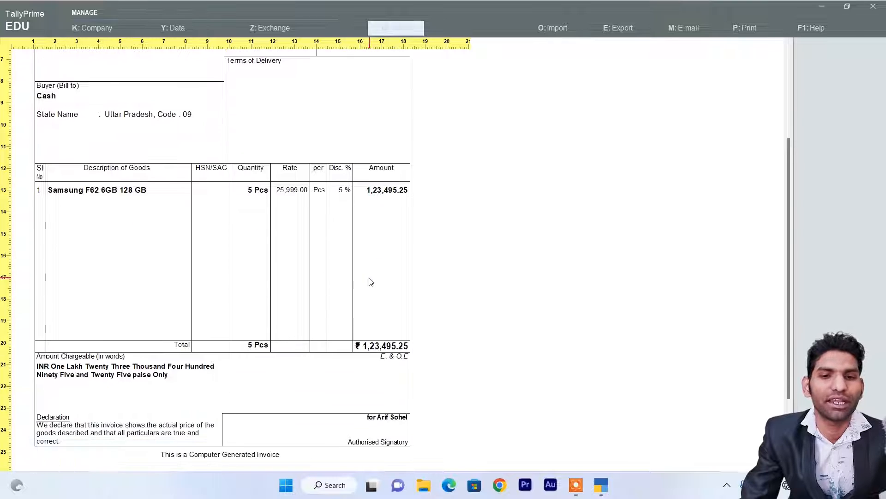
scroll(325, 406, "up", 3)
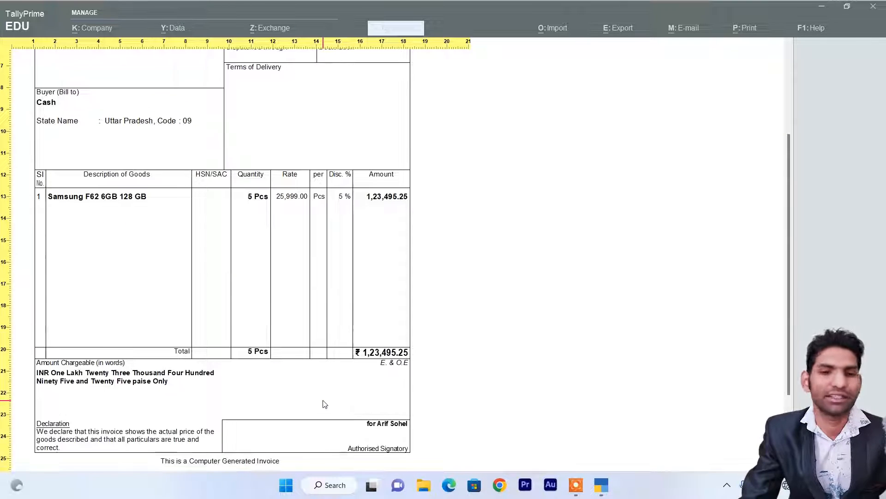
scroll(324, 404, "up", 3)
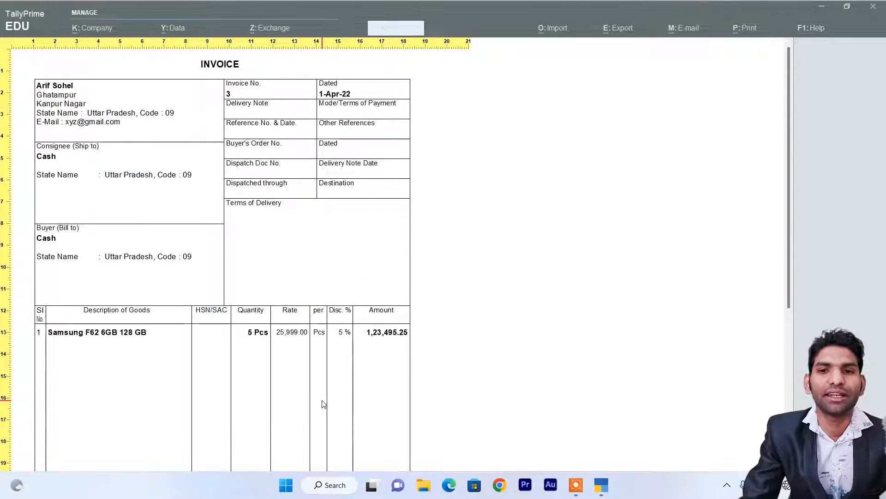
key("alt+z")
key("Escape")
key("Escape")
key("Escape")
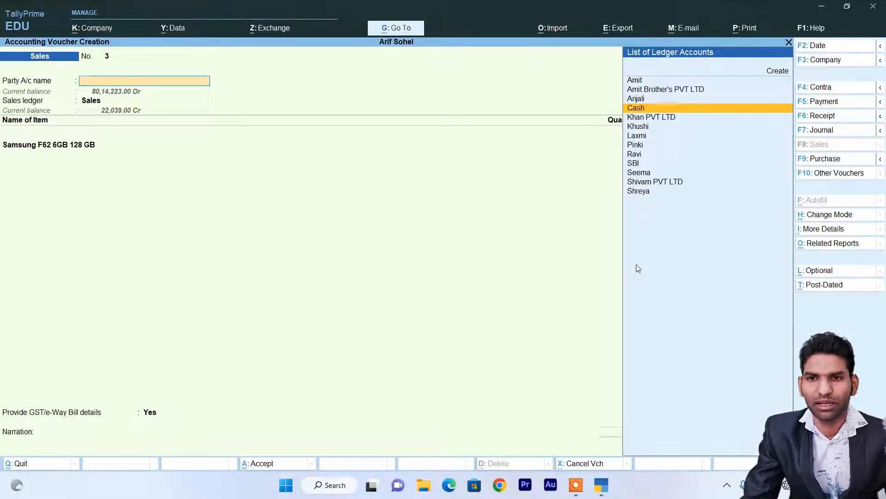
Keep Cash as the sales voucher's party account and leave the dispatch details blank.
key("Return")
key("Return")
key("Return")
key("Return")
key("Return")
key("Return")
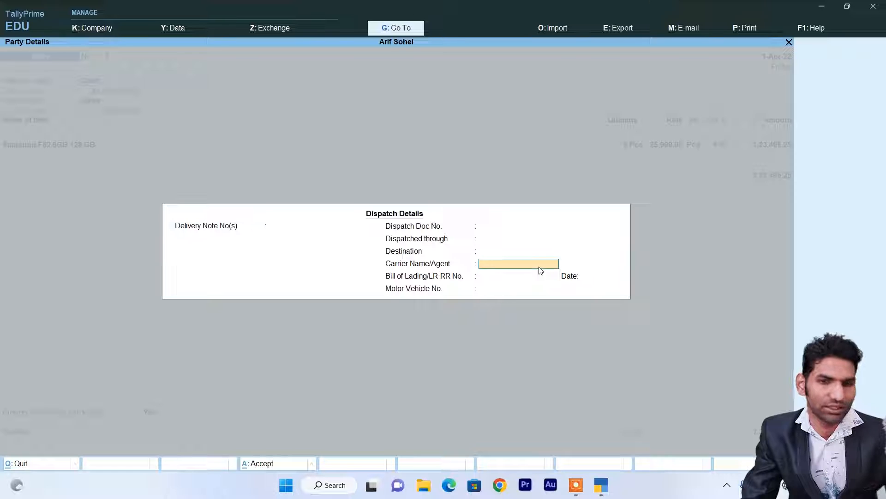
key("Return")
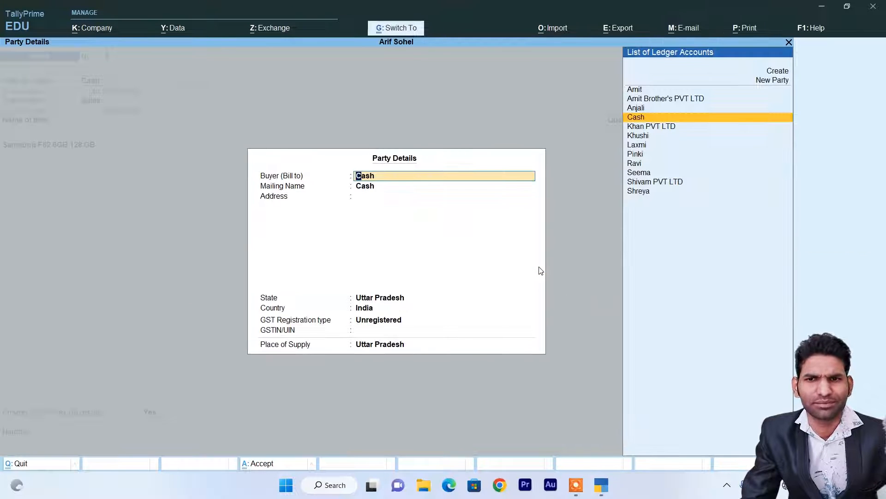
Accept the party details, answer Yes to sending details for e-Way Bill generation, and save the sales voucher.
key("ctrl+a")
key("ctrl+a")
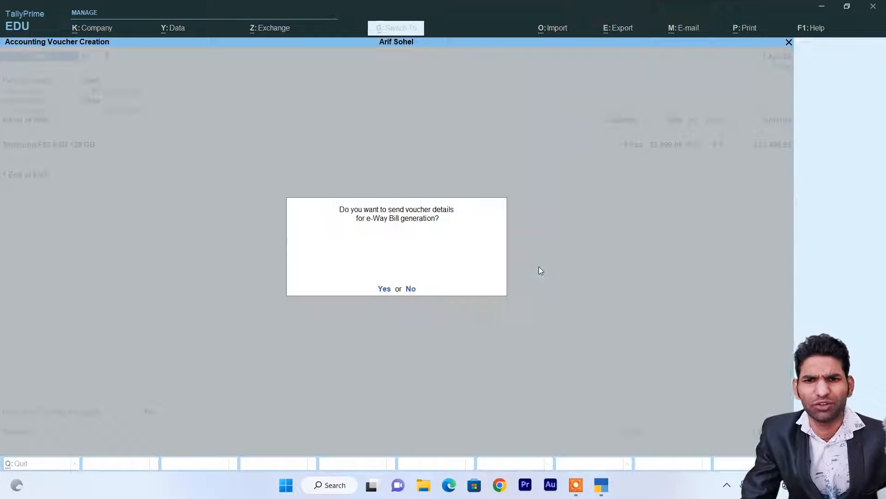
key("y")
key("Return")
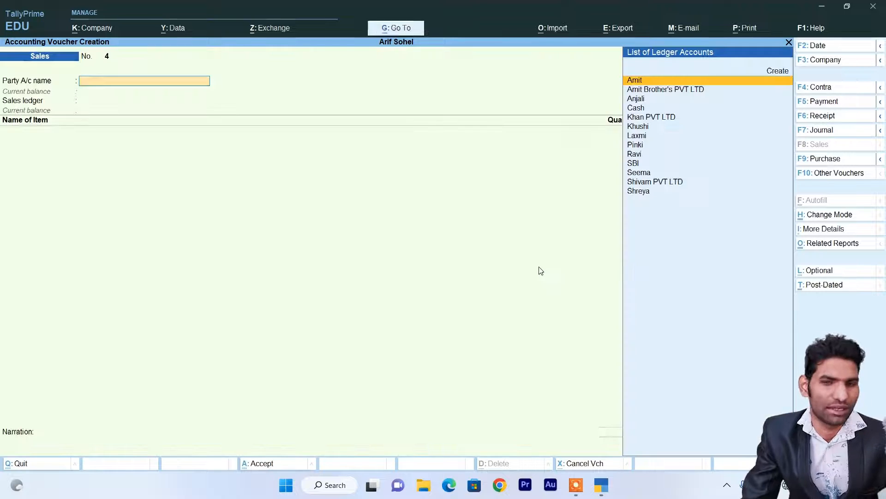
key("Escape")
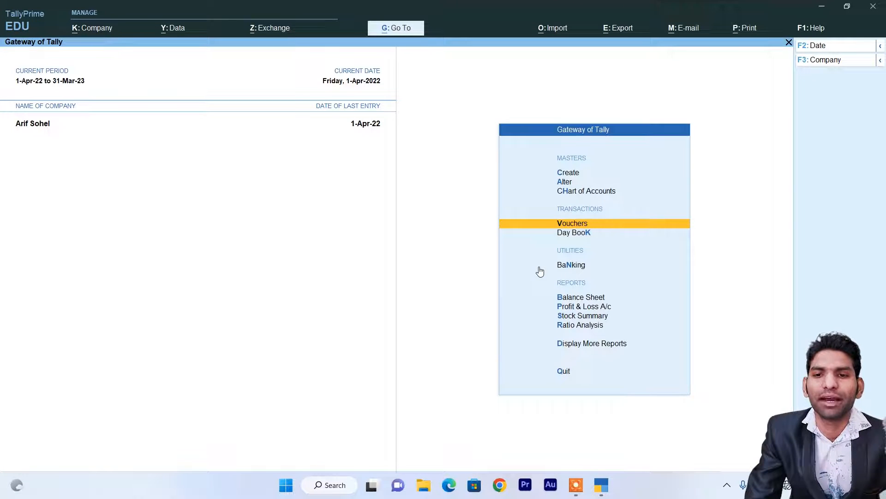
Open the Stock Query report from the Statements of Inventory.
key("Down")
key("Down")
key("Down")
key("Down")
key("Down")
key("Down")
key("Down")
key("Return")
key("Down")
key("Down")
key("Down")
key("Down")
key("Down")
key("Down")
key("Down")
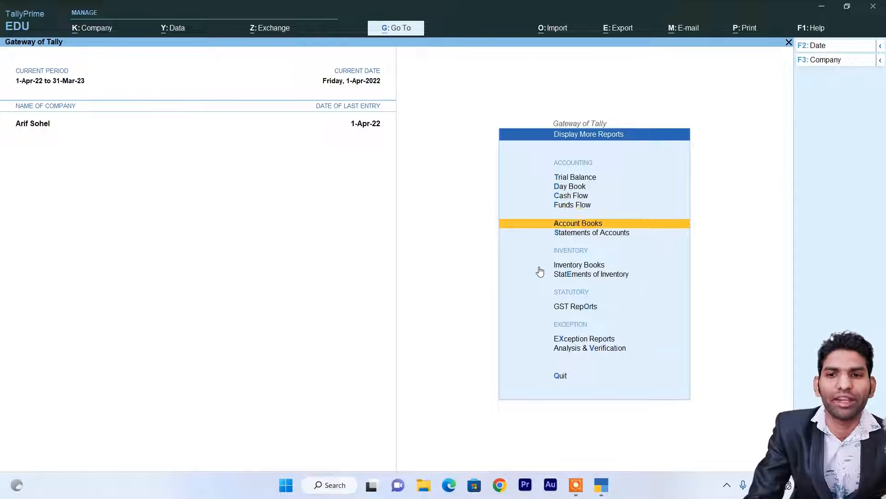
key("Return")
key("Return")
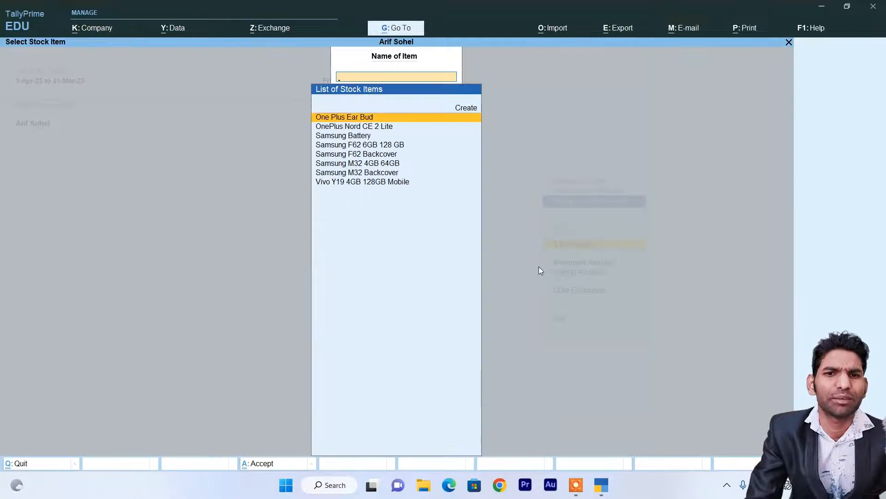
Show the stock query for Samsung F62 6GB 128 GB.
key("Down")
key("Down")
key("Down")
key("Return")
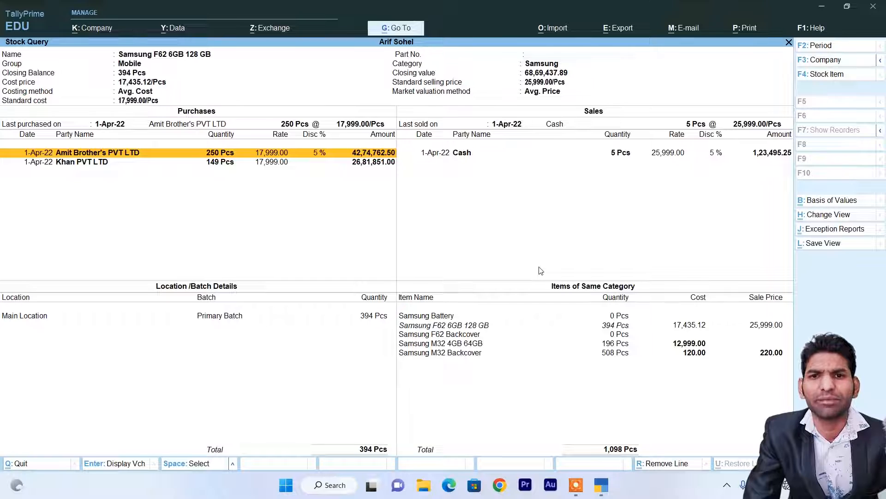
Compare the quantity, rate, discount and amount of the two purchase entries in the stock query.
key("Down")
key("Up")
key("Down")
key("Up")
key("Down")
key("Up")
key("Down")
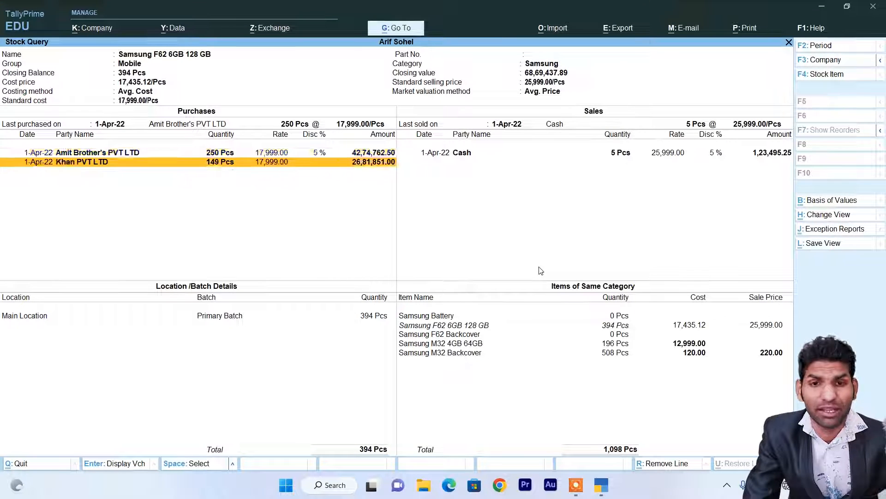
key("Up")
key("Right")
key("Left")
key("Down")
key("Up")
key("Down")
key("Up")
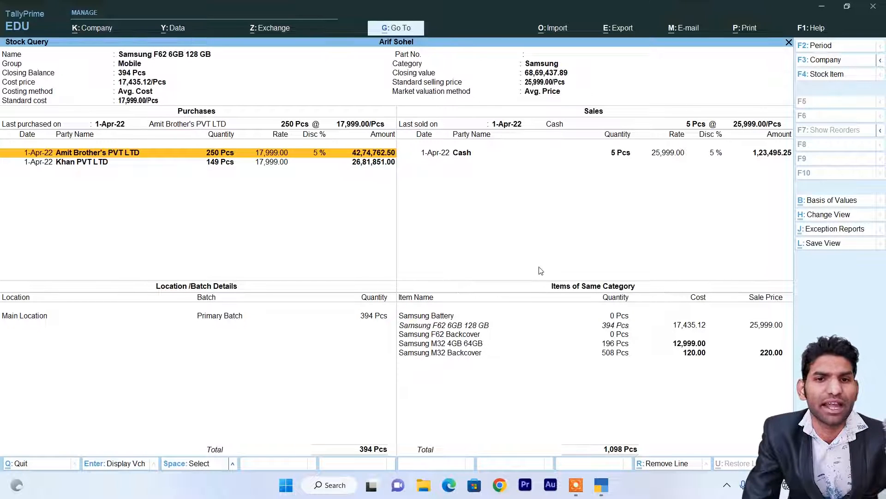
key("Right")
key("Left")
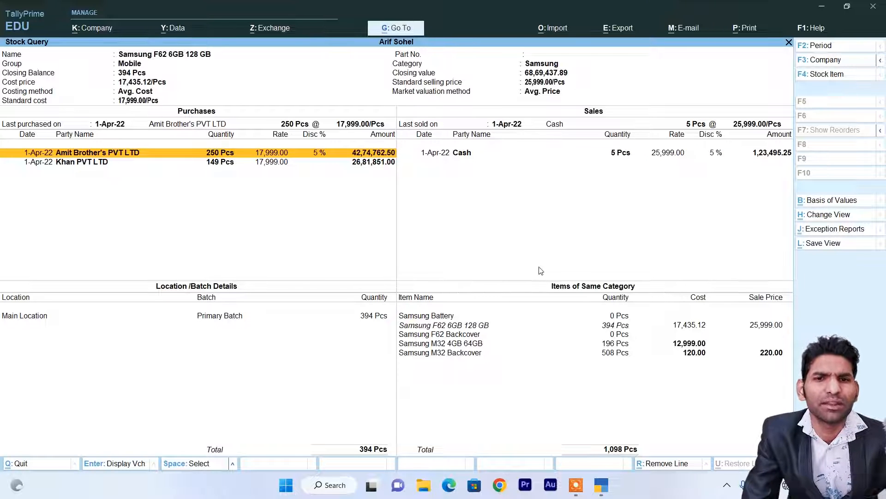
key("Down")
key("Up")
key("Down")
key("Up")
key("Down")
key("Up")
key("Down")
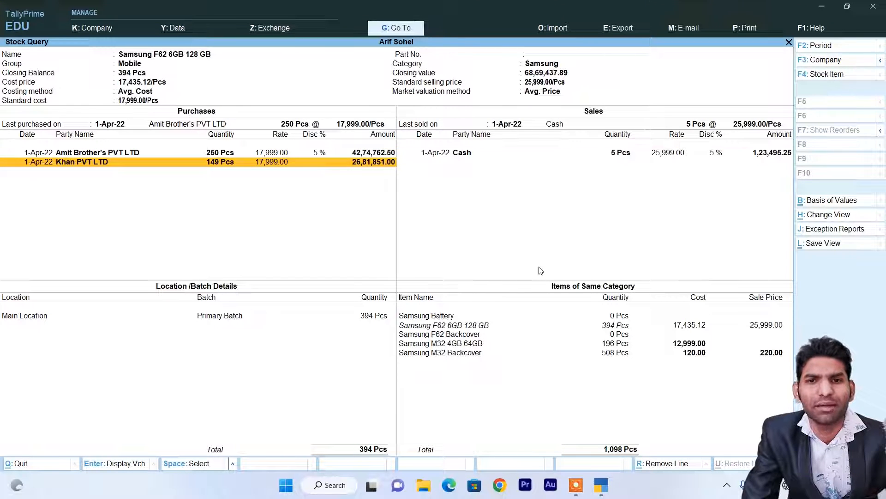
Examine the cash sale's discount and amount, the location details and the items of the same category.
key("Right")
key("Left")
key("Right")
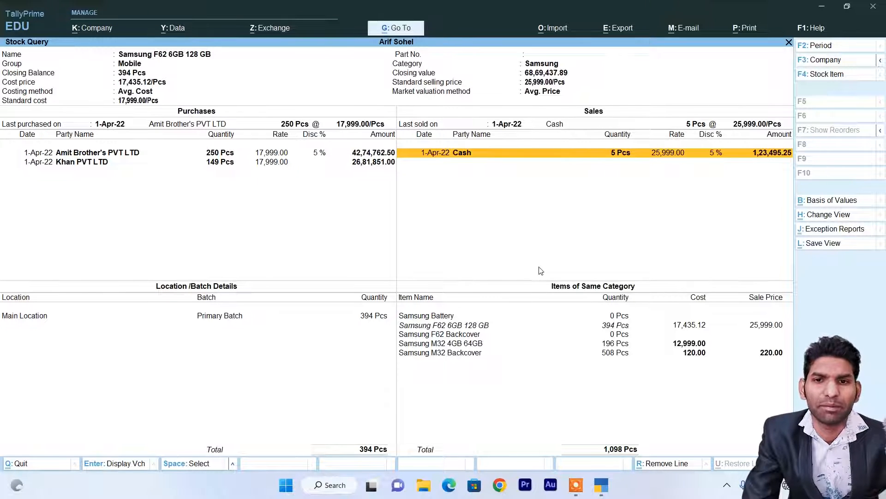
key("Left")
key("Right")
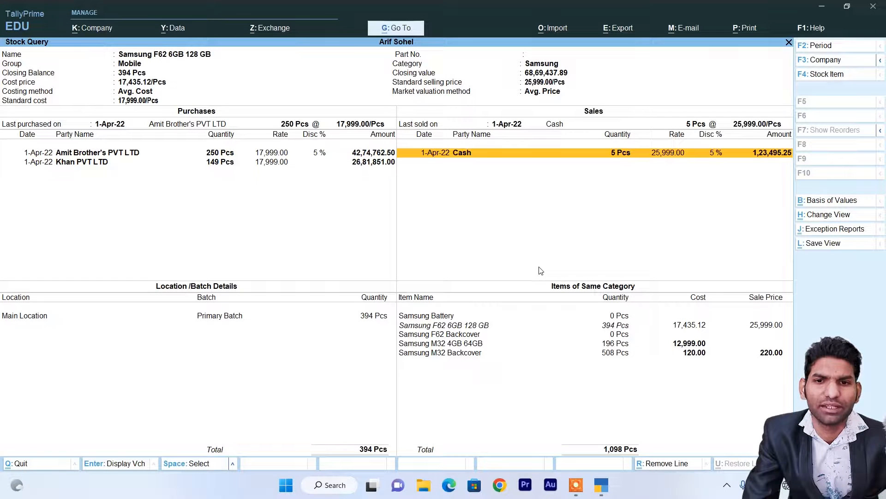
key("Down")
key("Right")
key("Left")
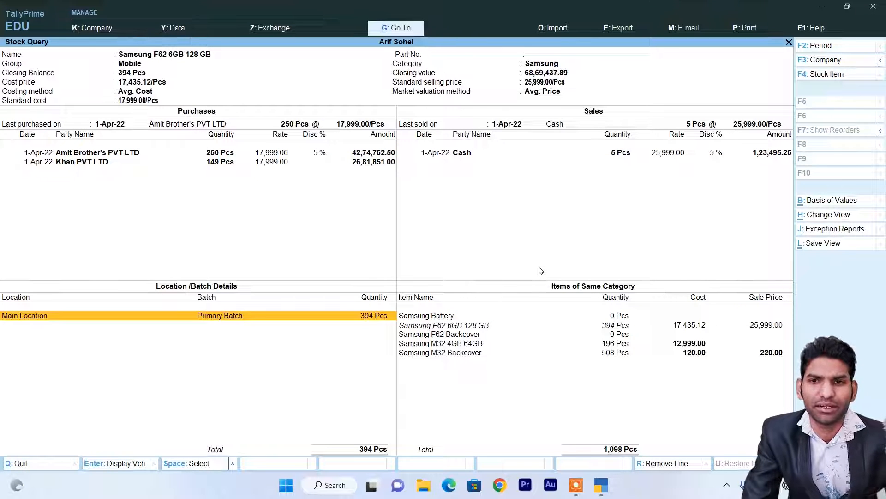
key("Right")
Open a print preview of the stock query and review its purchases, sales and location sections.
key("ctrl")
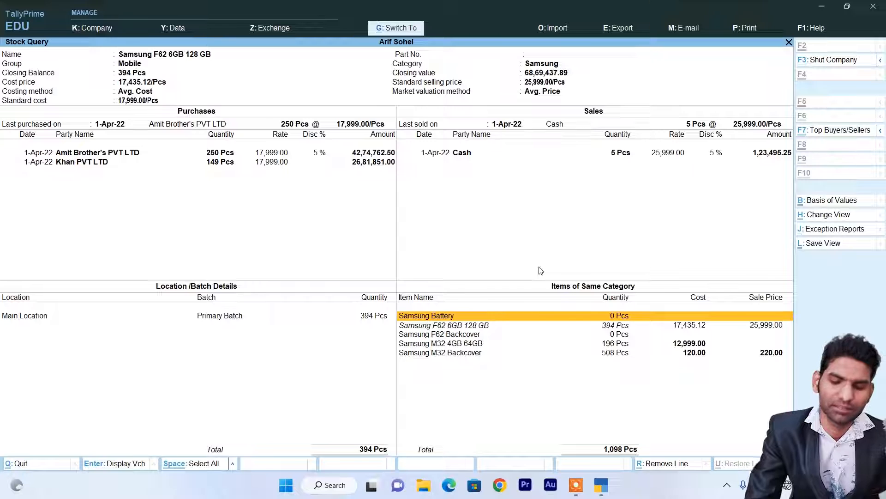
key("ctrl+p")
key("i")
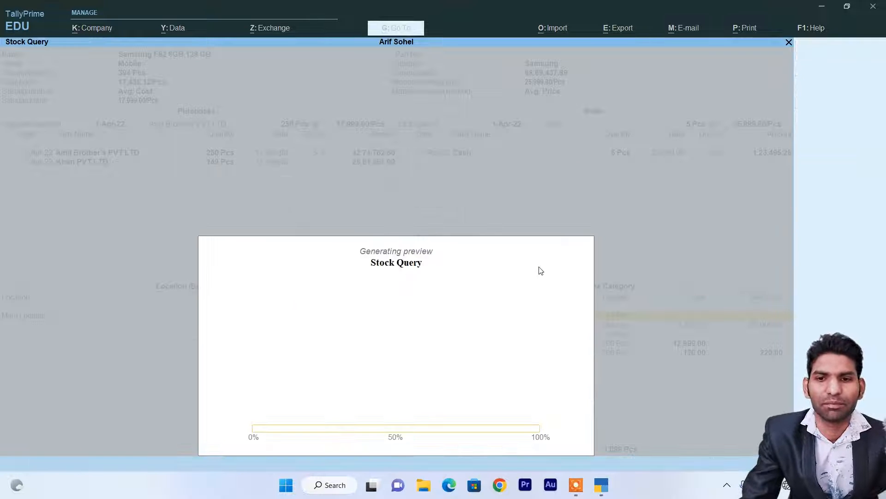
left_click(514, 445)
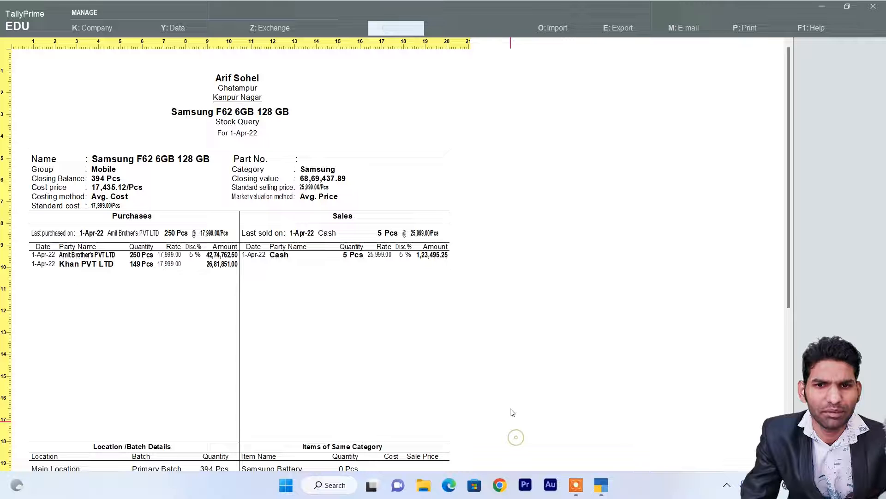
scroll(305, 320, "down", 3)
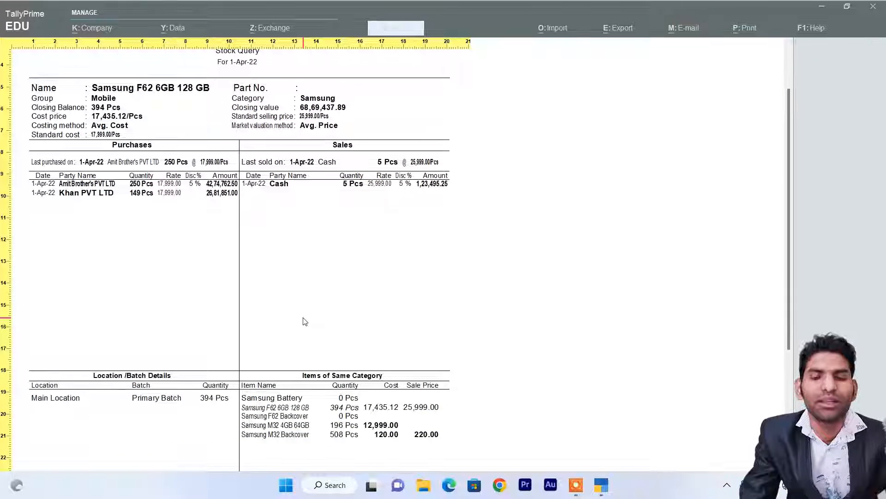
scroll(303, 317, "down", 2)
Close the print preview and the stock query report, and exit TallyPrime to the desktop.
key("Escape")
key("Escape")
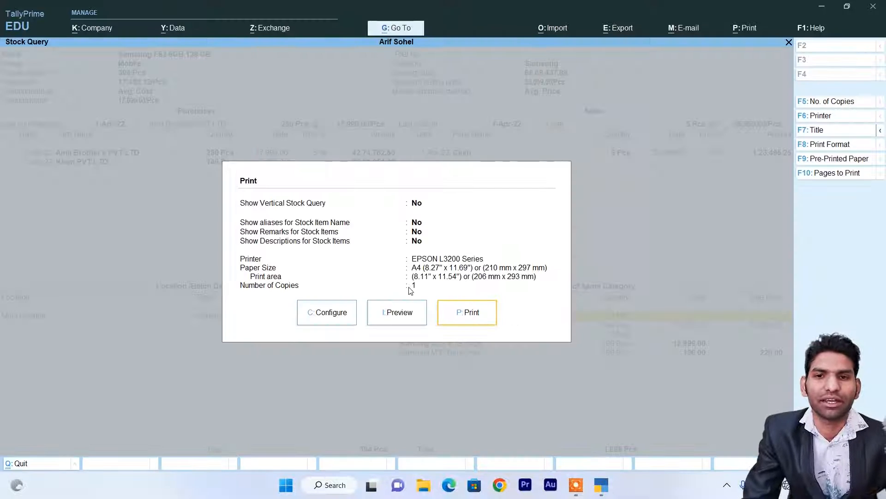
key("Escape")
key("Escape")
key("Escape")
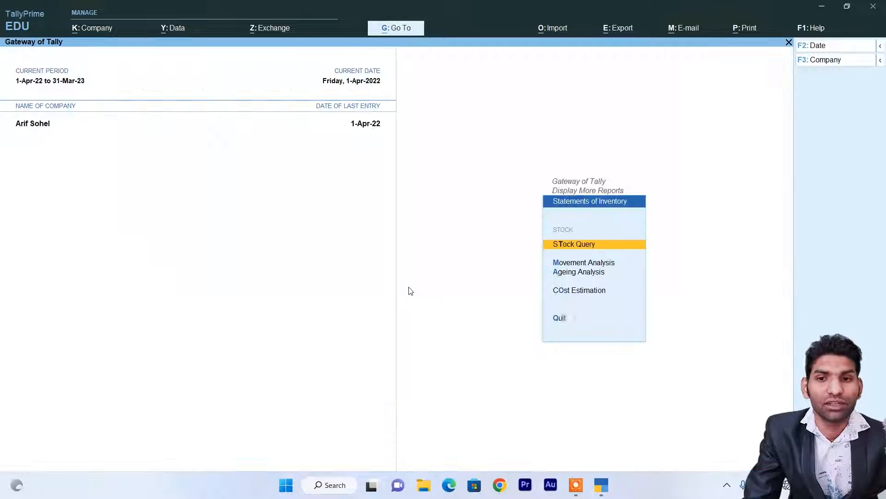
key("Escape")
key("Escape")
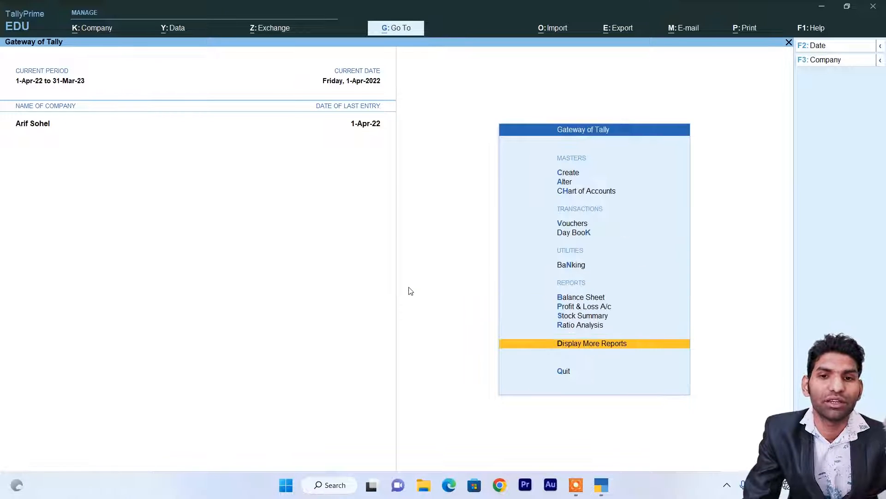
key("Escape")
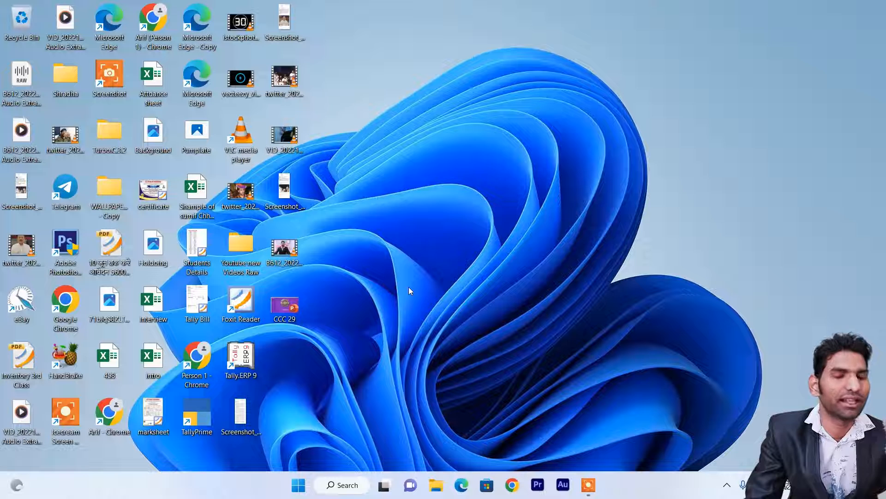